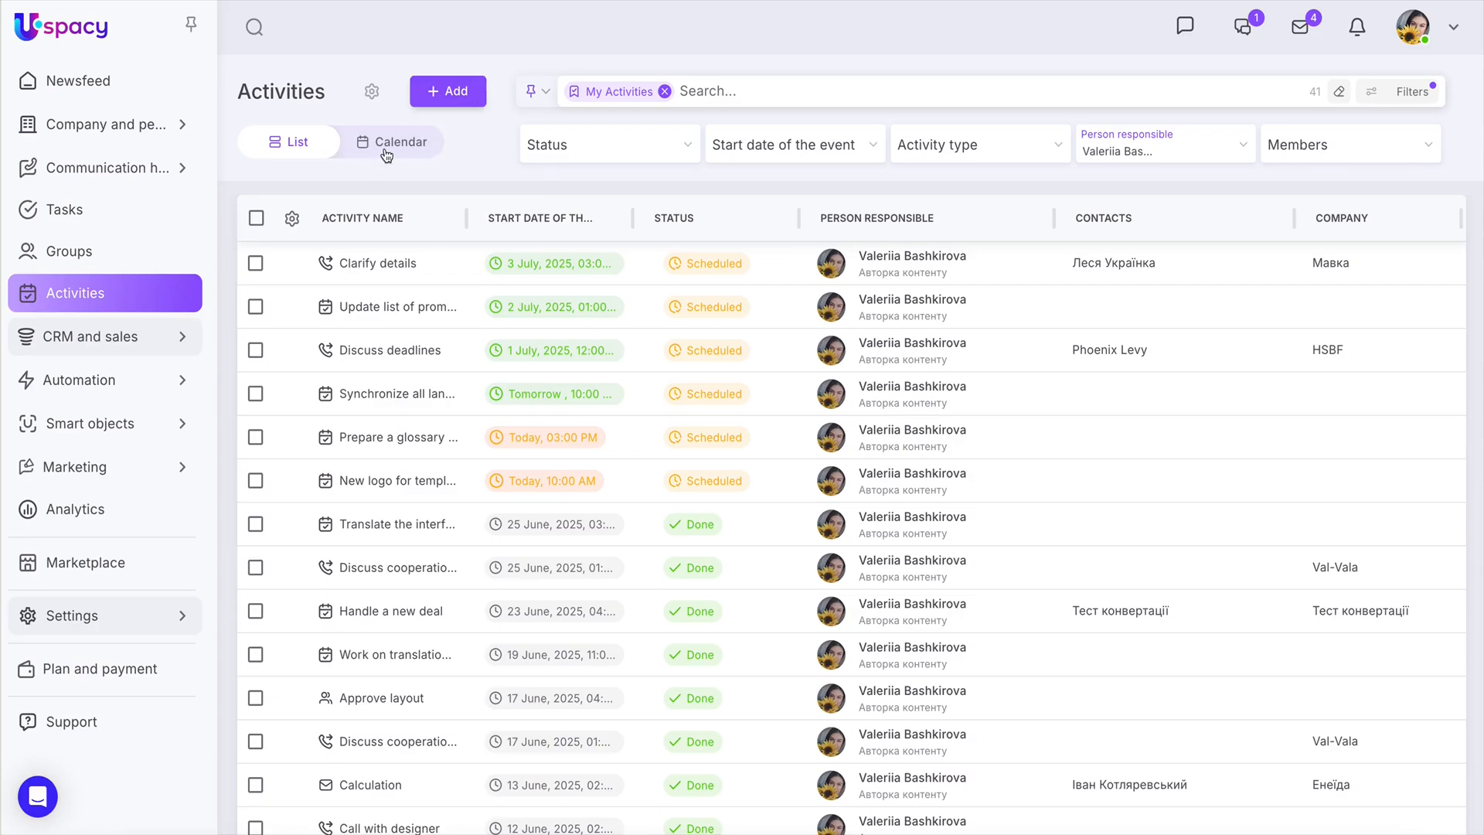
- Show the activities as a calendar in day view and browse the days around 26 June 2025
click(387, 153)
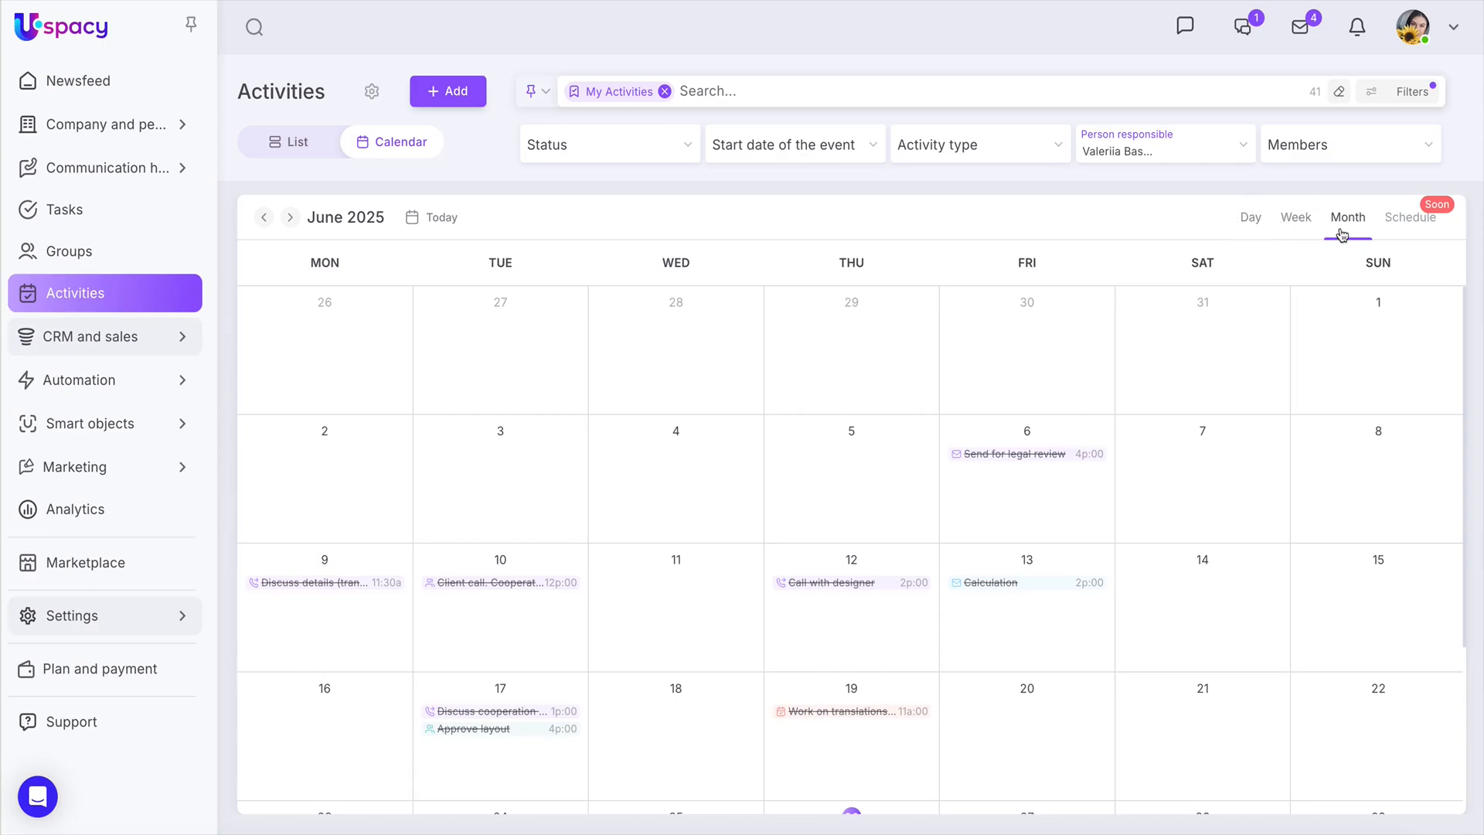
click(1252, 221)
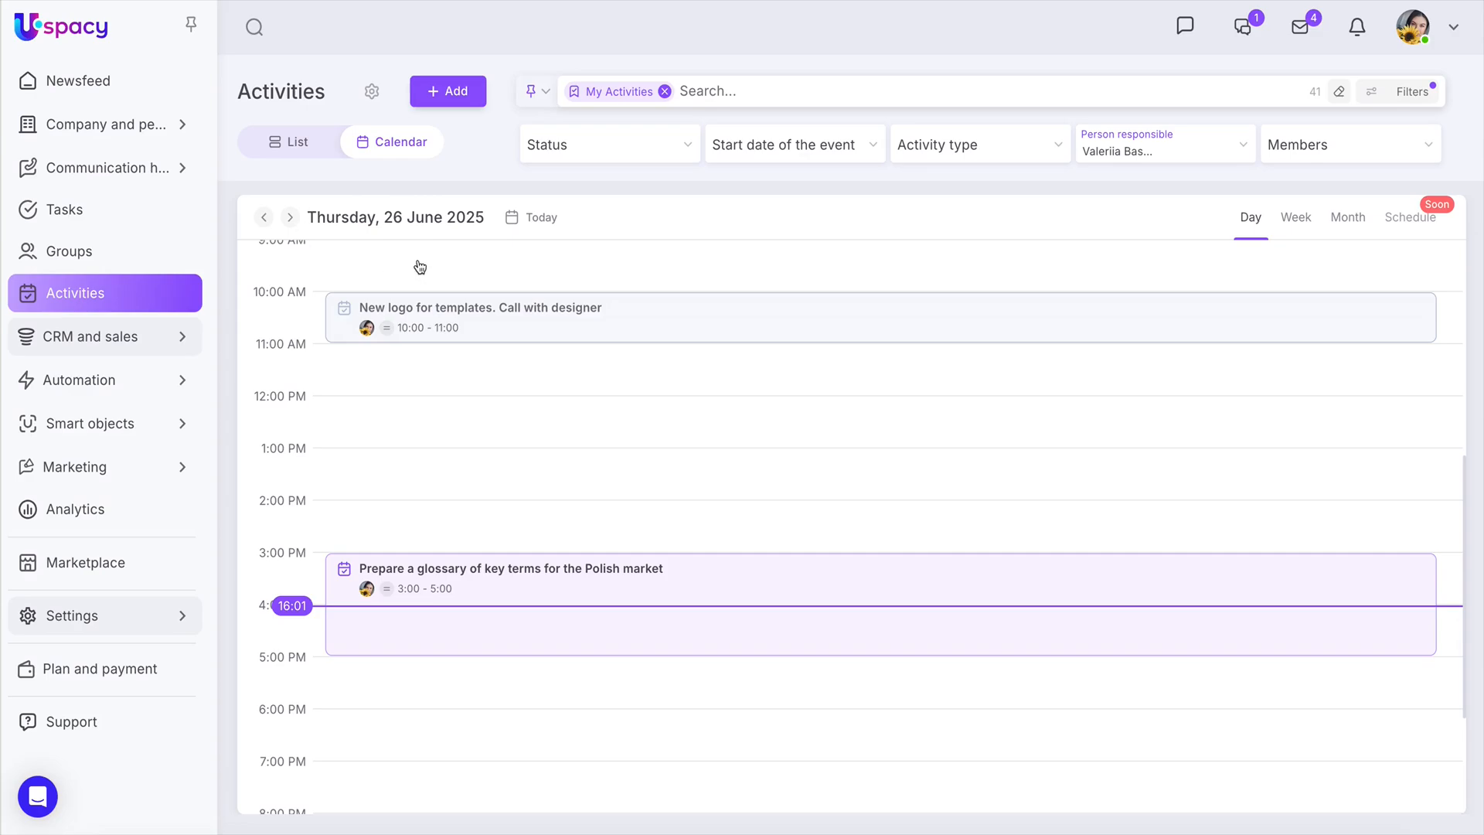
click(291, 219)
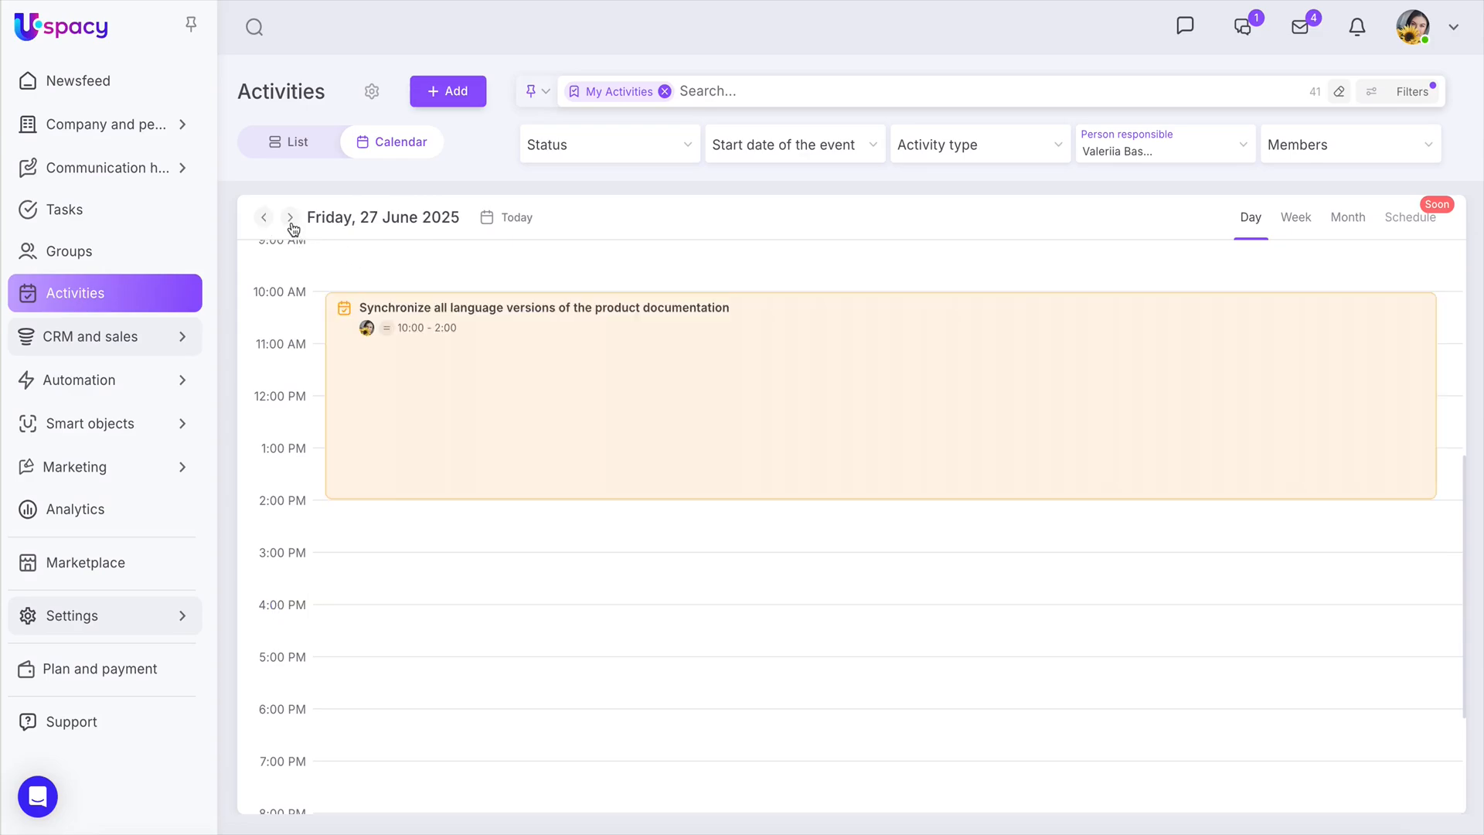
click(265, 219)
click(266, 224)
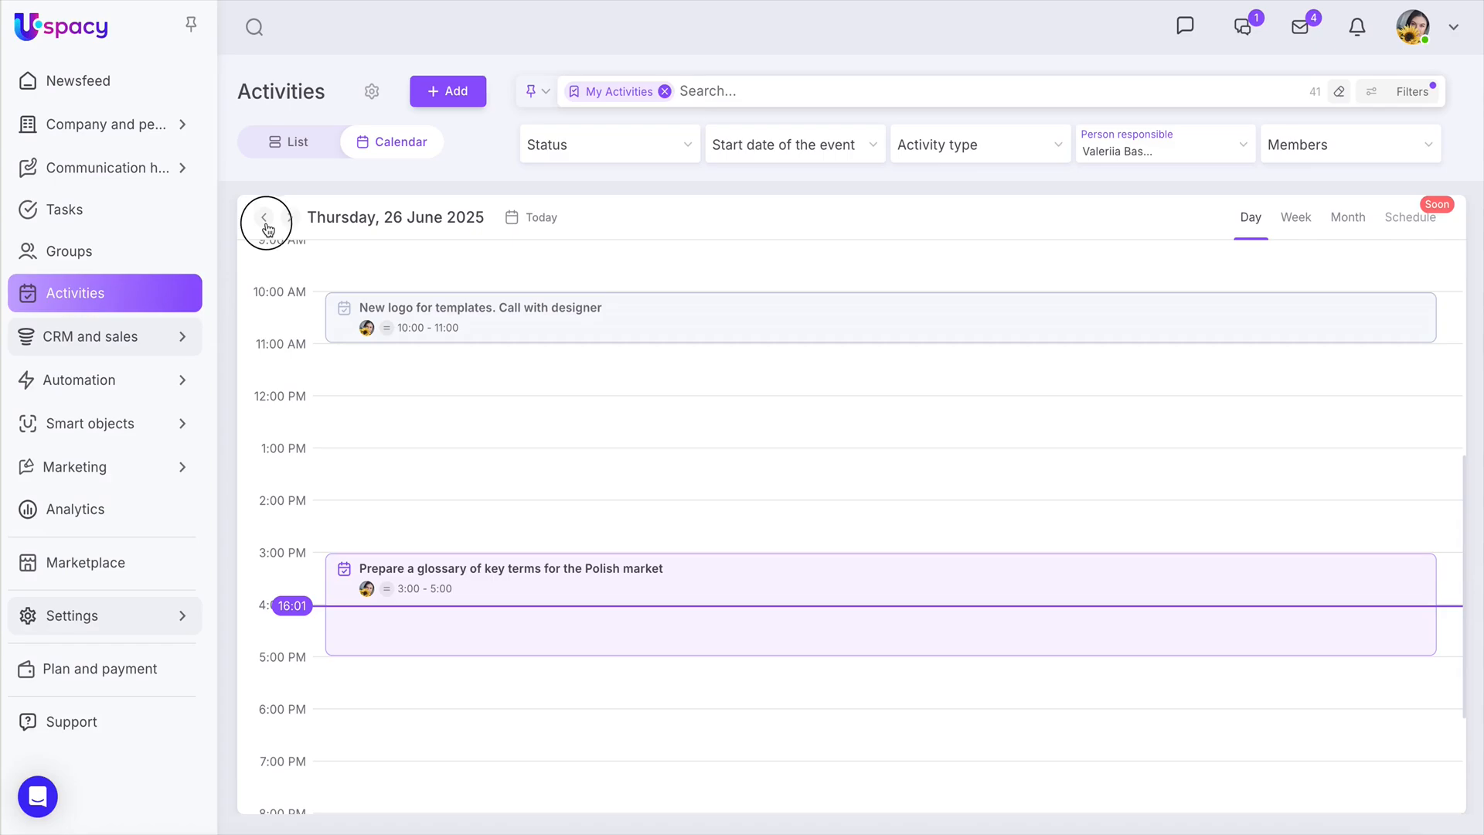
click(293, 222)
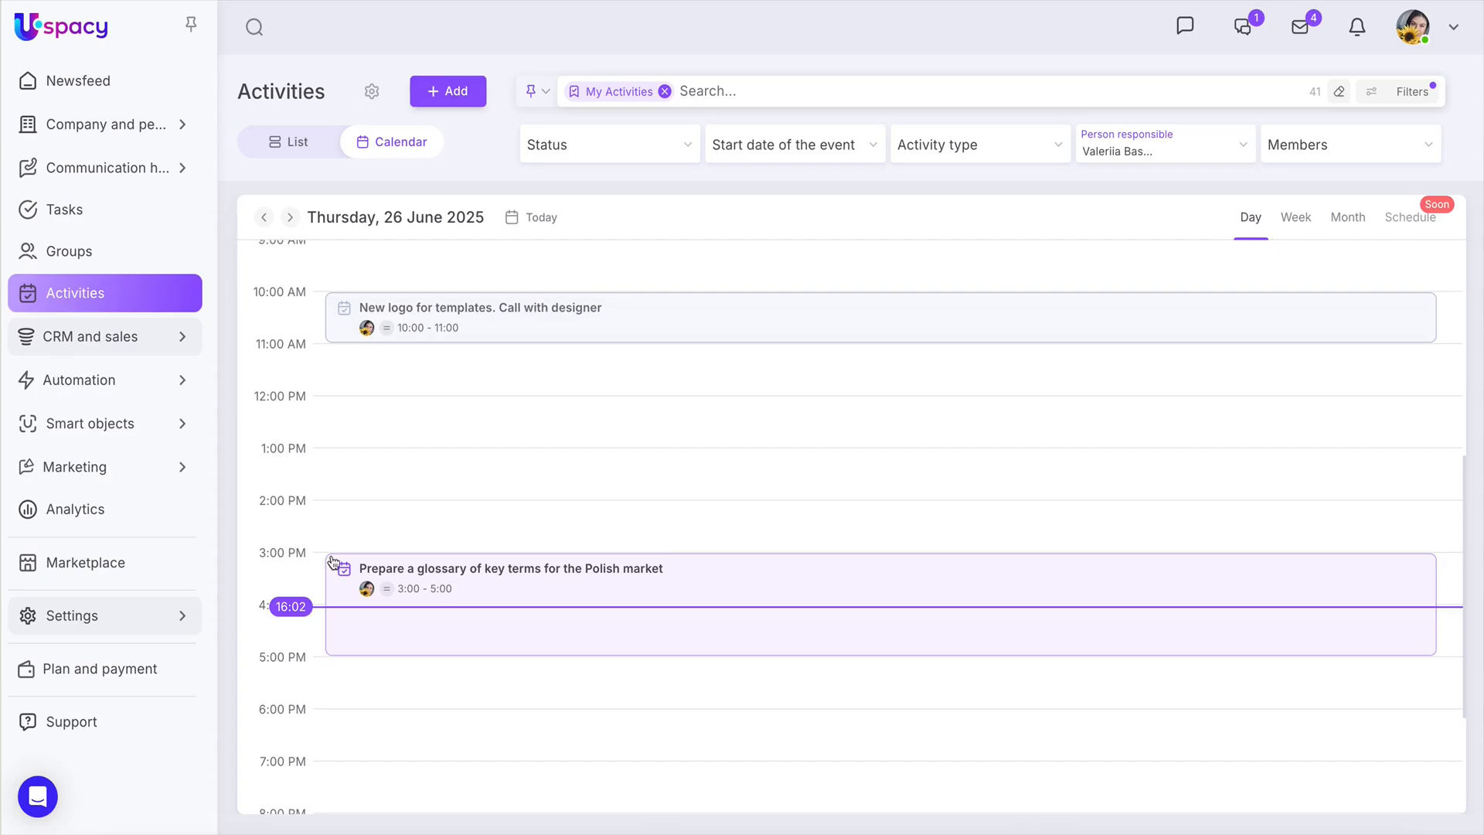
- Switch the calendar to week view and browse the previous and following weeks, returning to June 23 – 29, 2025
click(1301, 227)
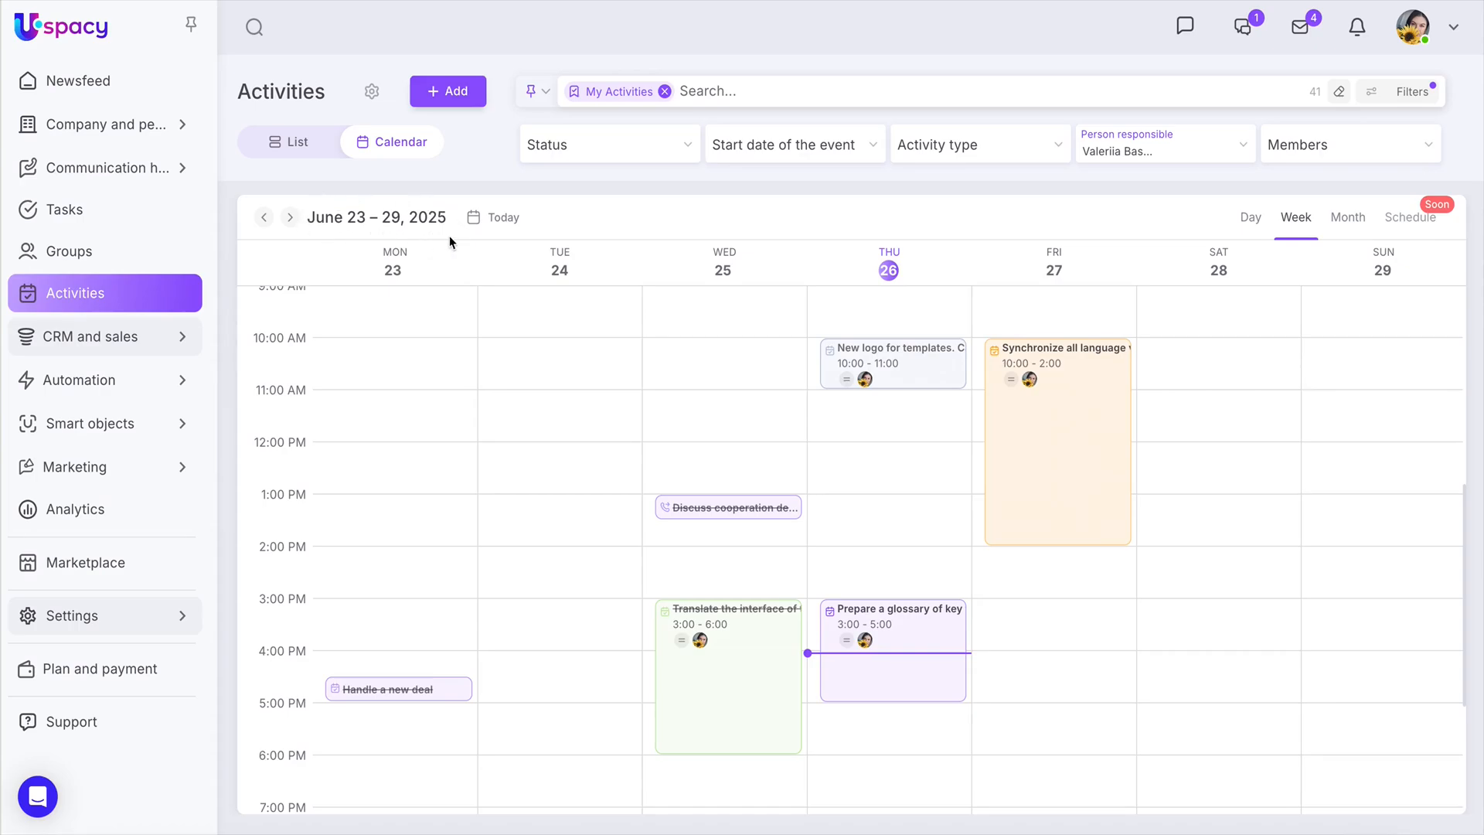
click(263, 219)
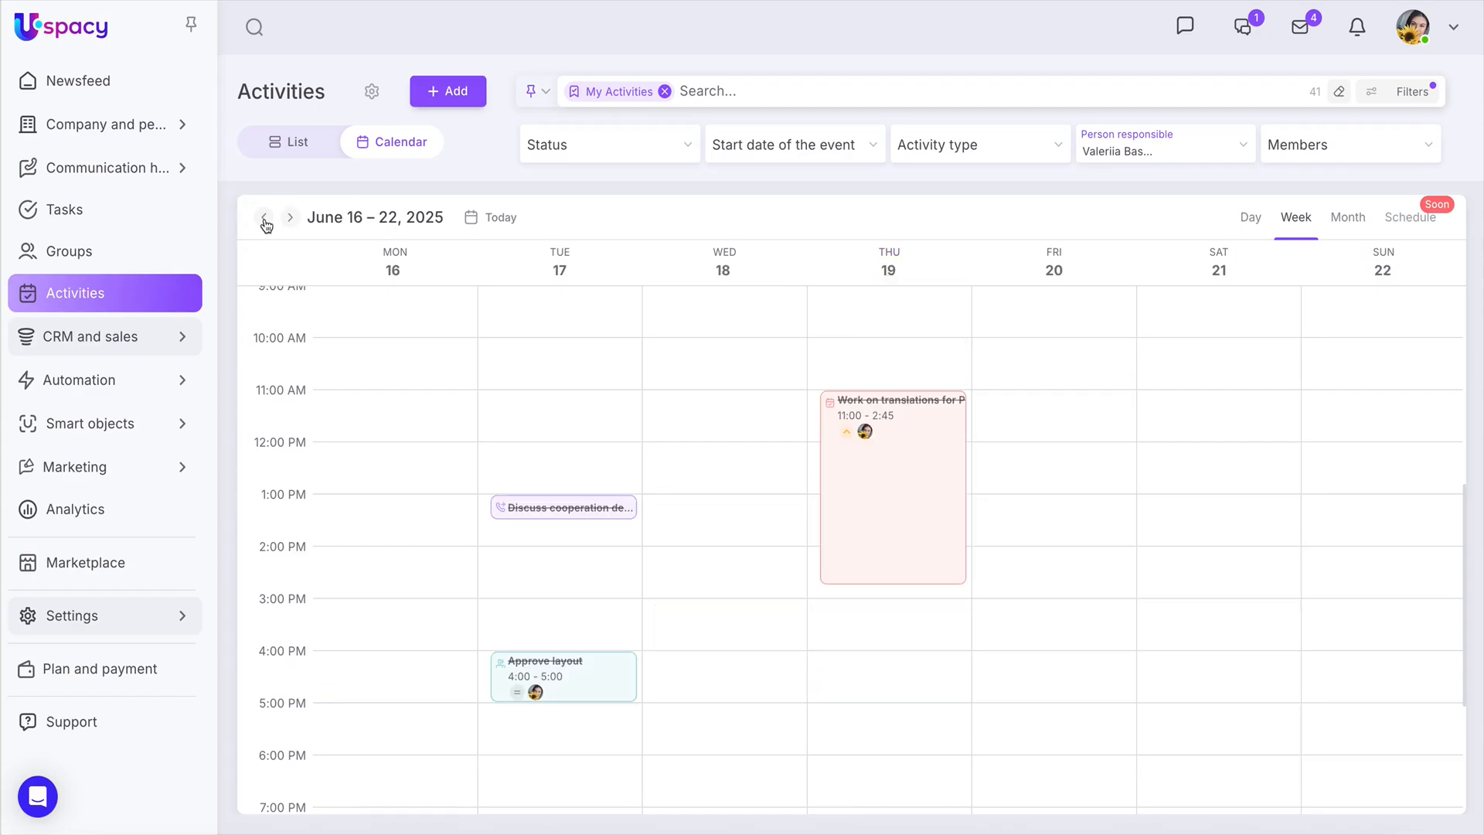
click(289, 222)
click(290, 223)
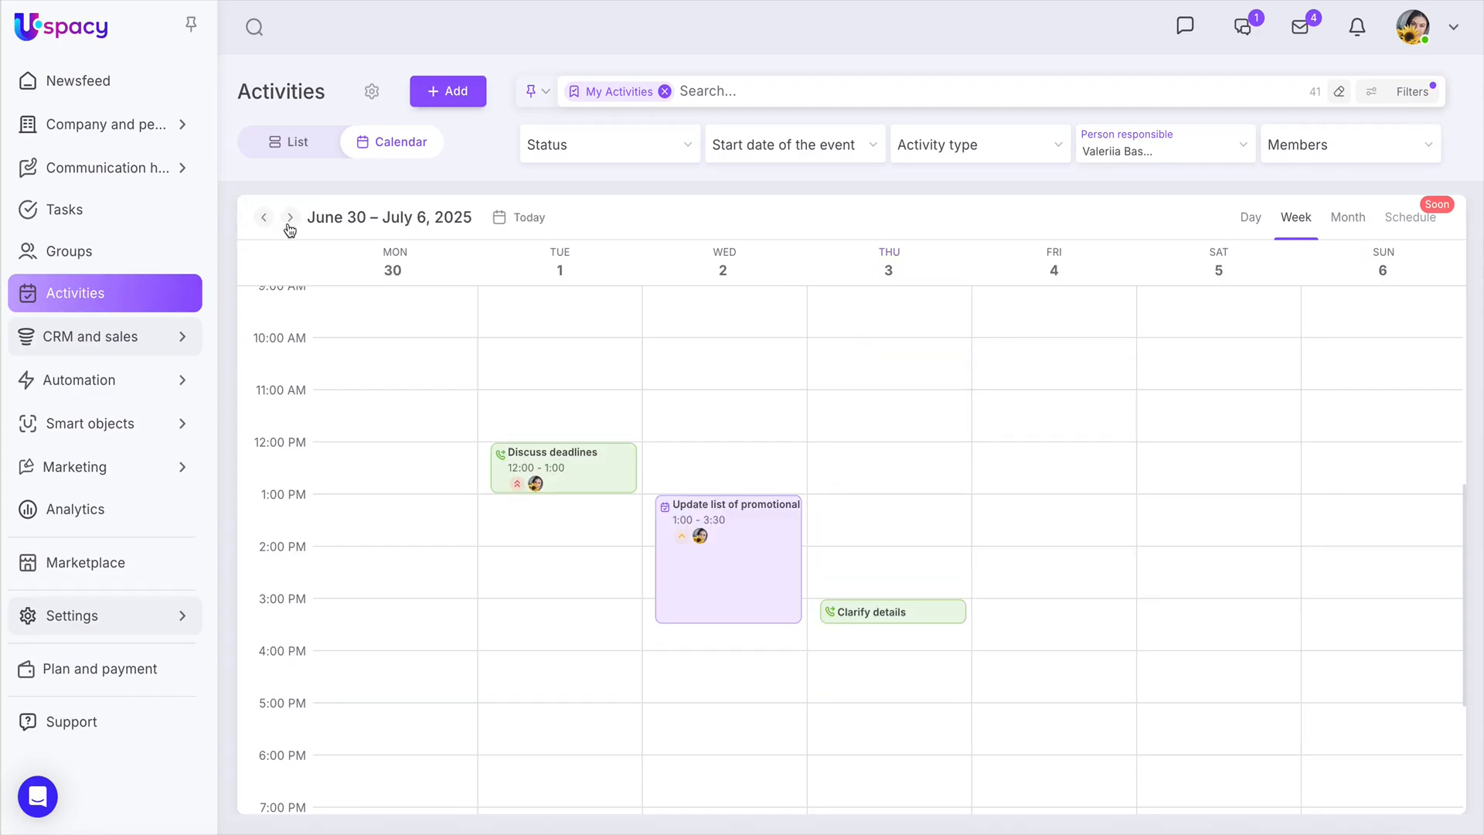
click(264, 221)
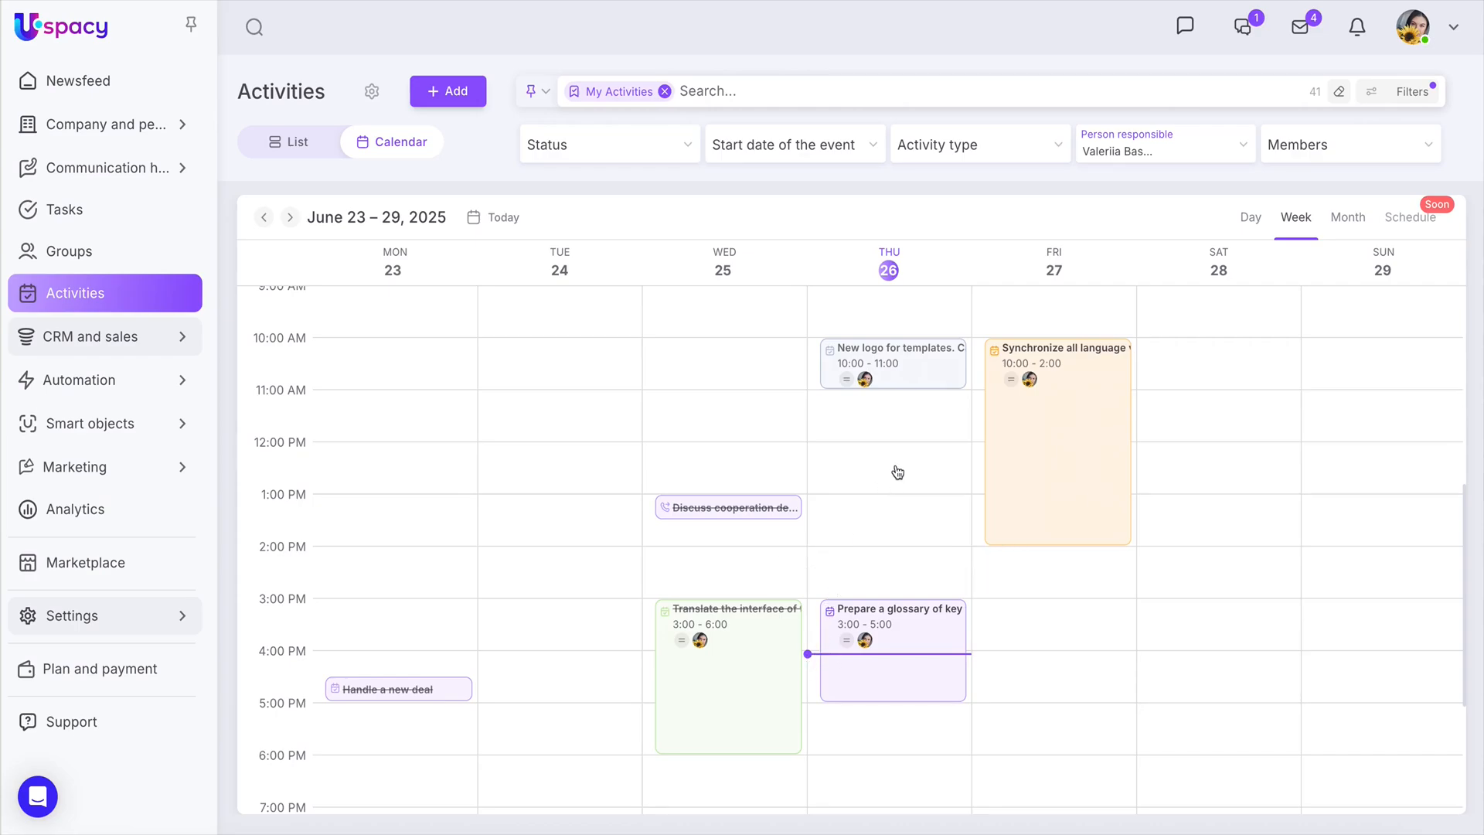
- Switch the calendar to month view and look through June and its neighbouring months, returning to June 2025
click(1345, 225)
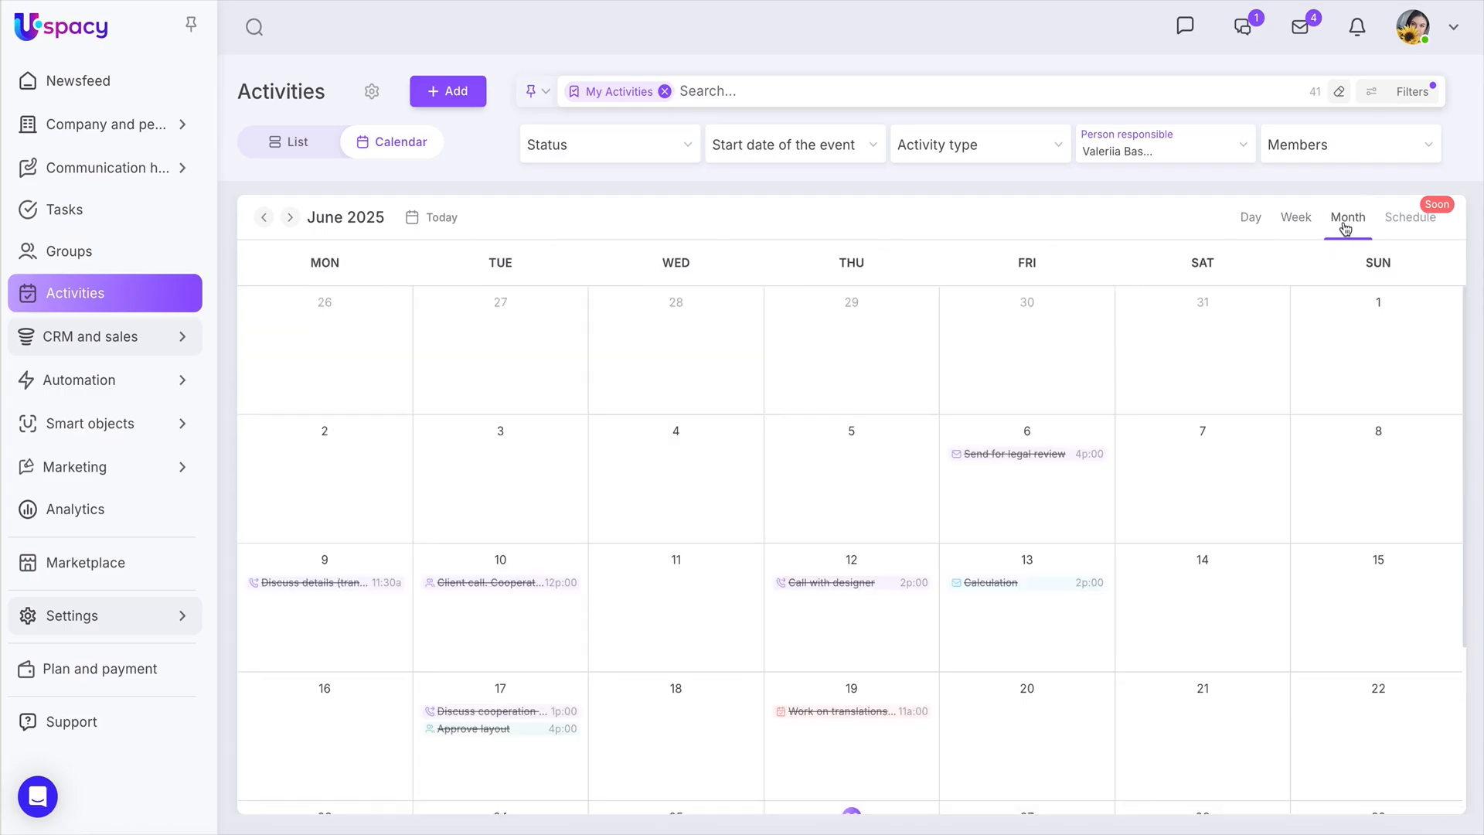
scroll(1327, 378, down, 2)
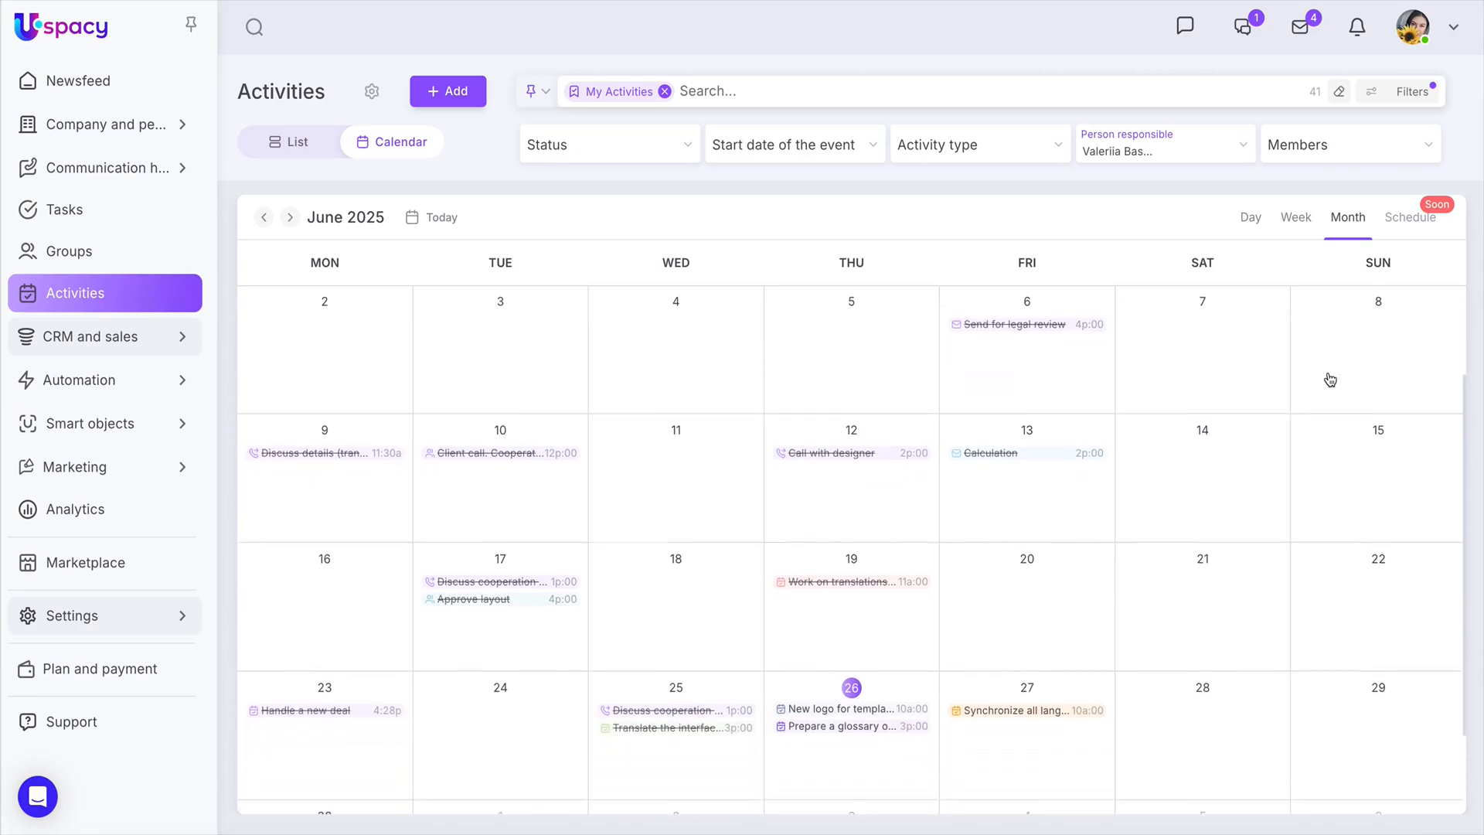
scroll(1330, 379, down, 1)
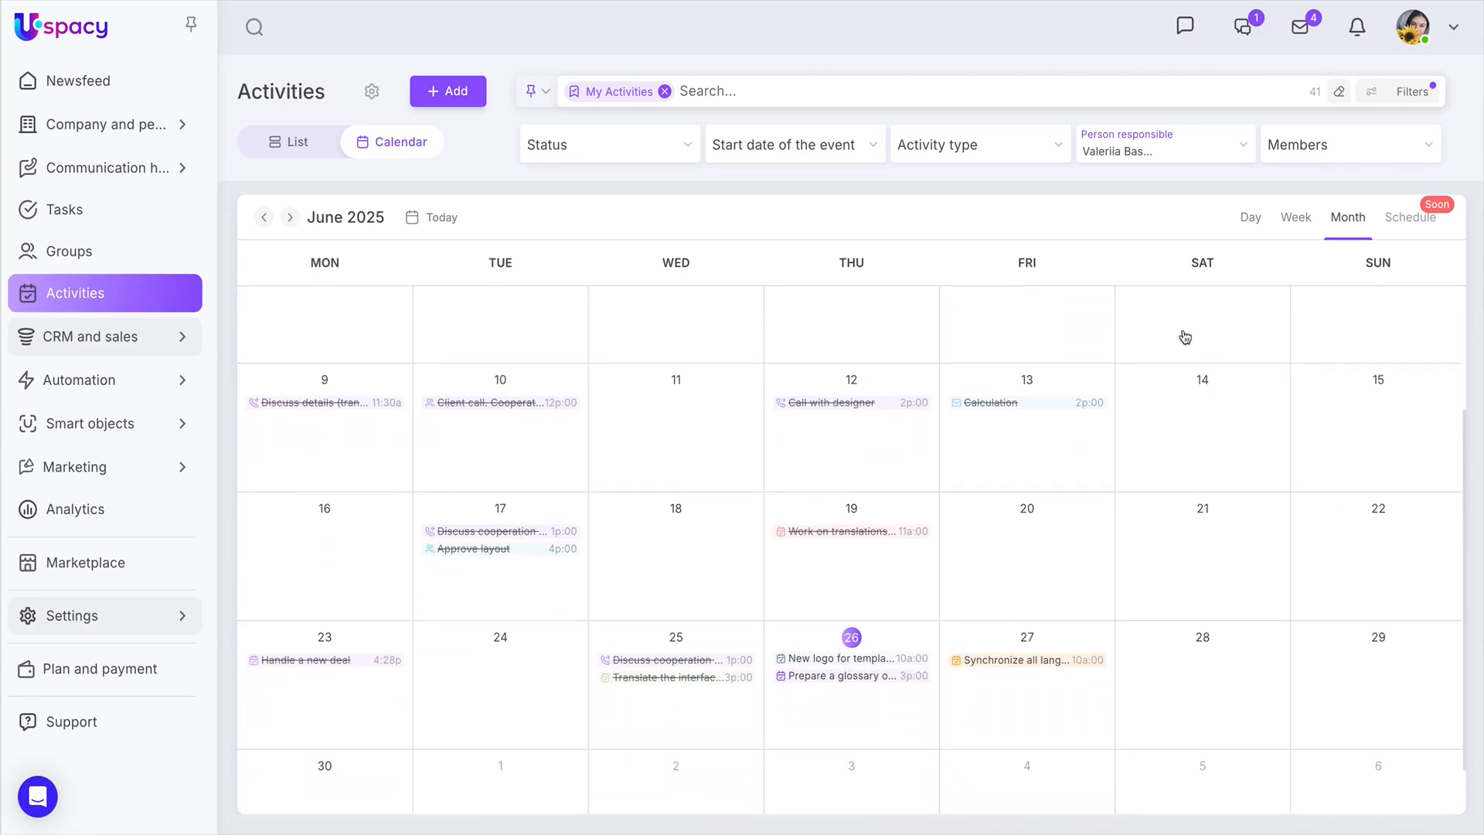
click(288, 221)
click(268, 227)
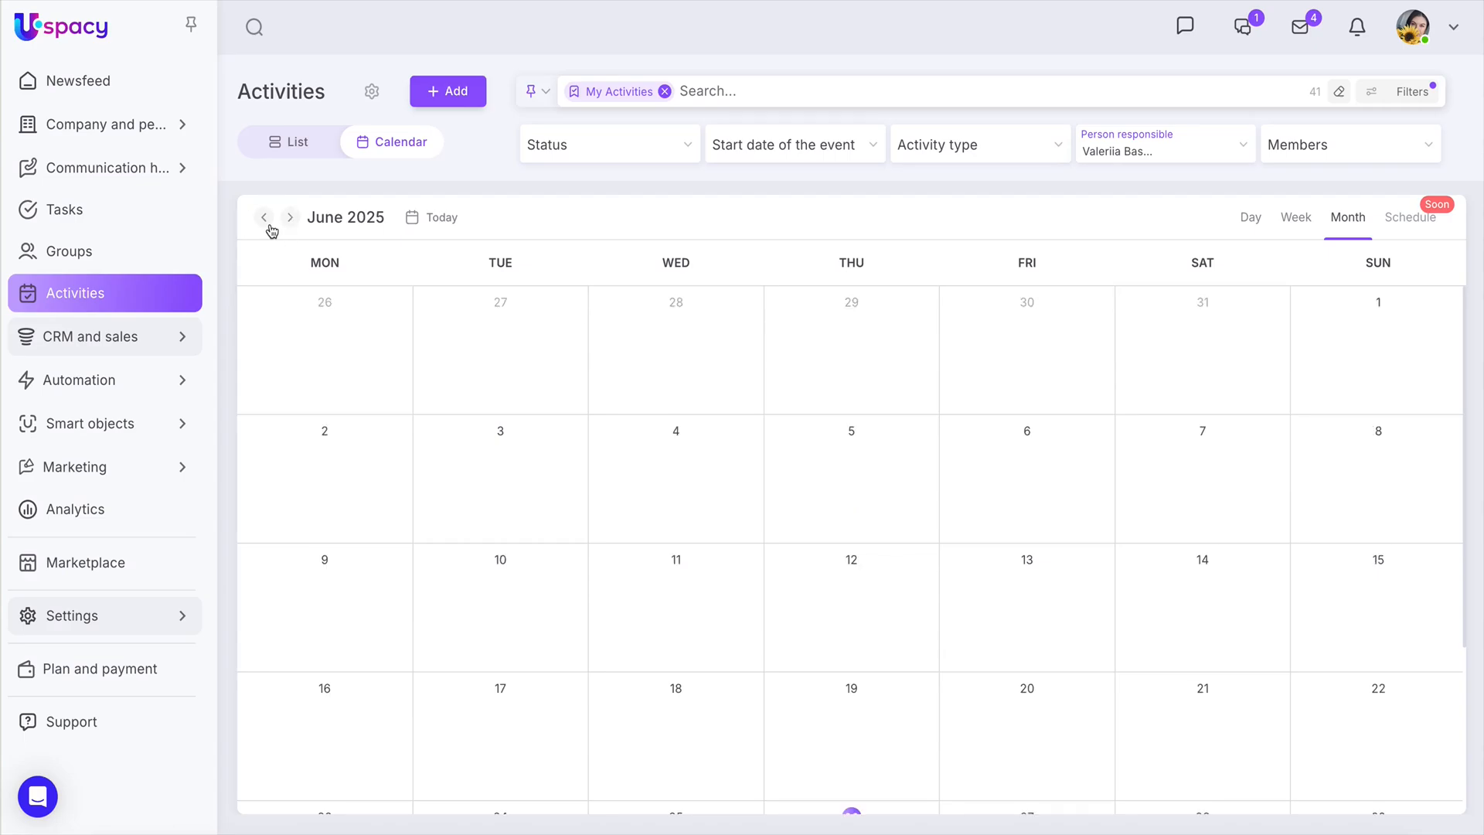
click(266, 227)
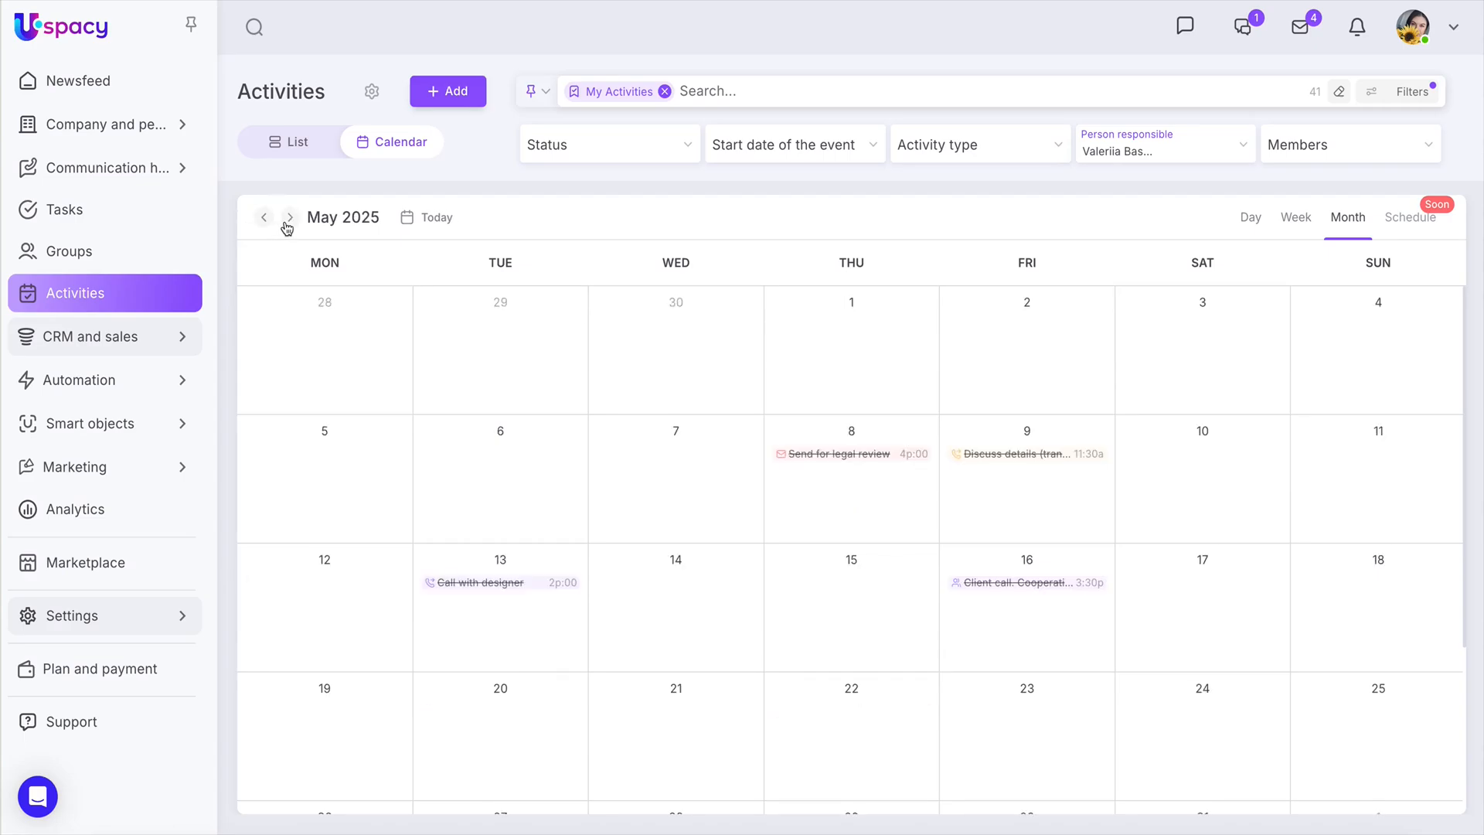
click(287, 224)
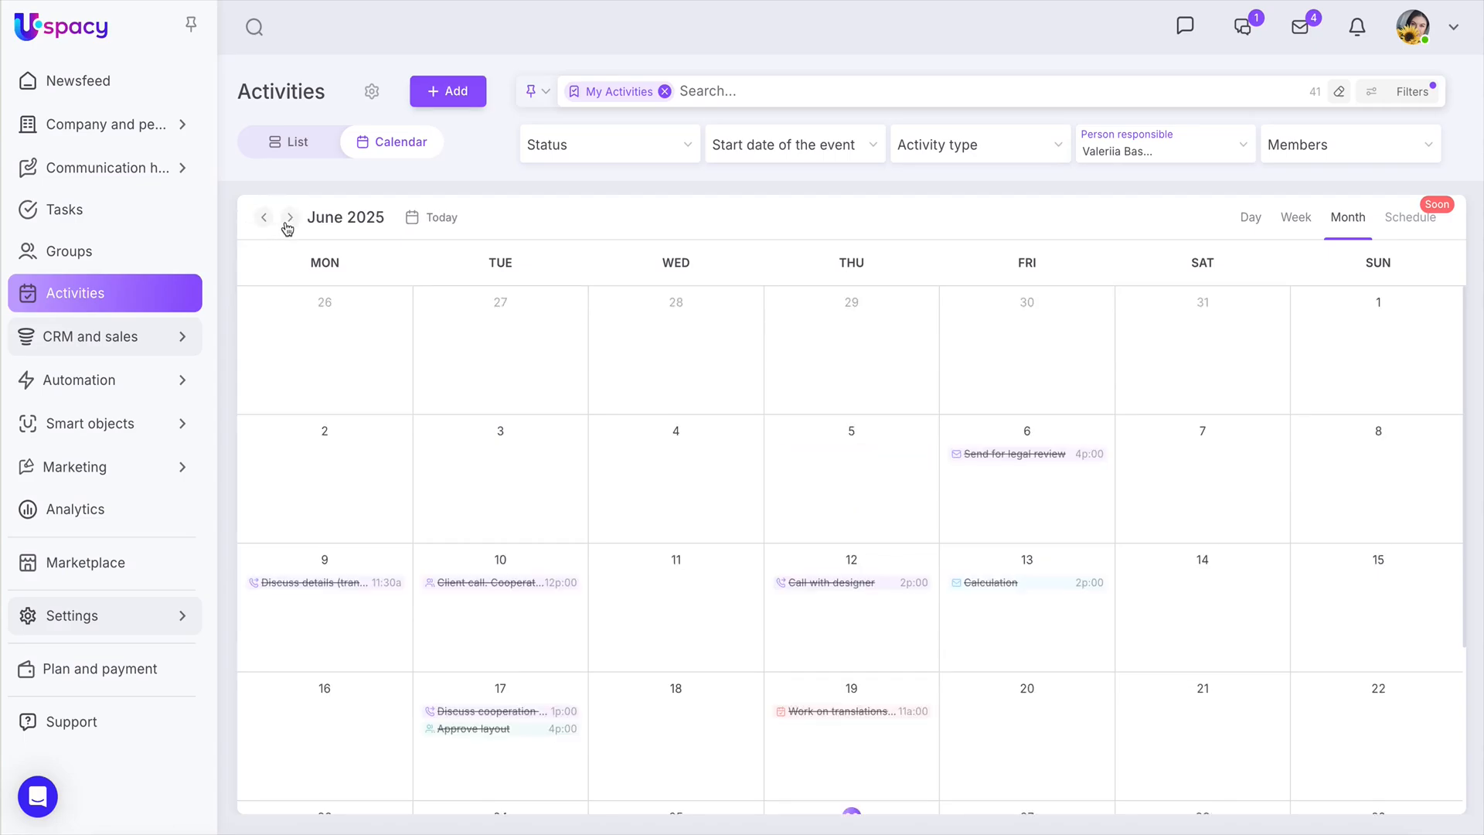
- Start a new activity on Friday 27 June in the month calendar and title it "Activity 27"
scroll(590, 461, down, 3)
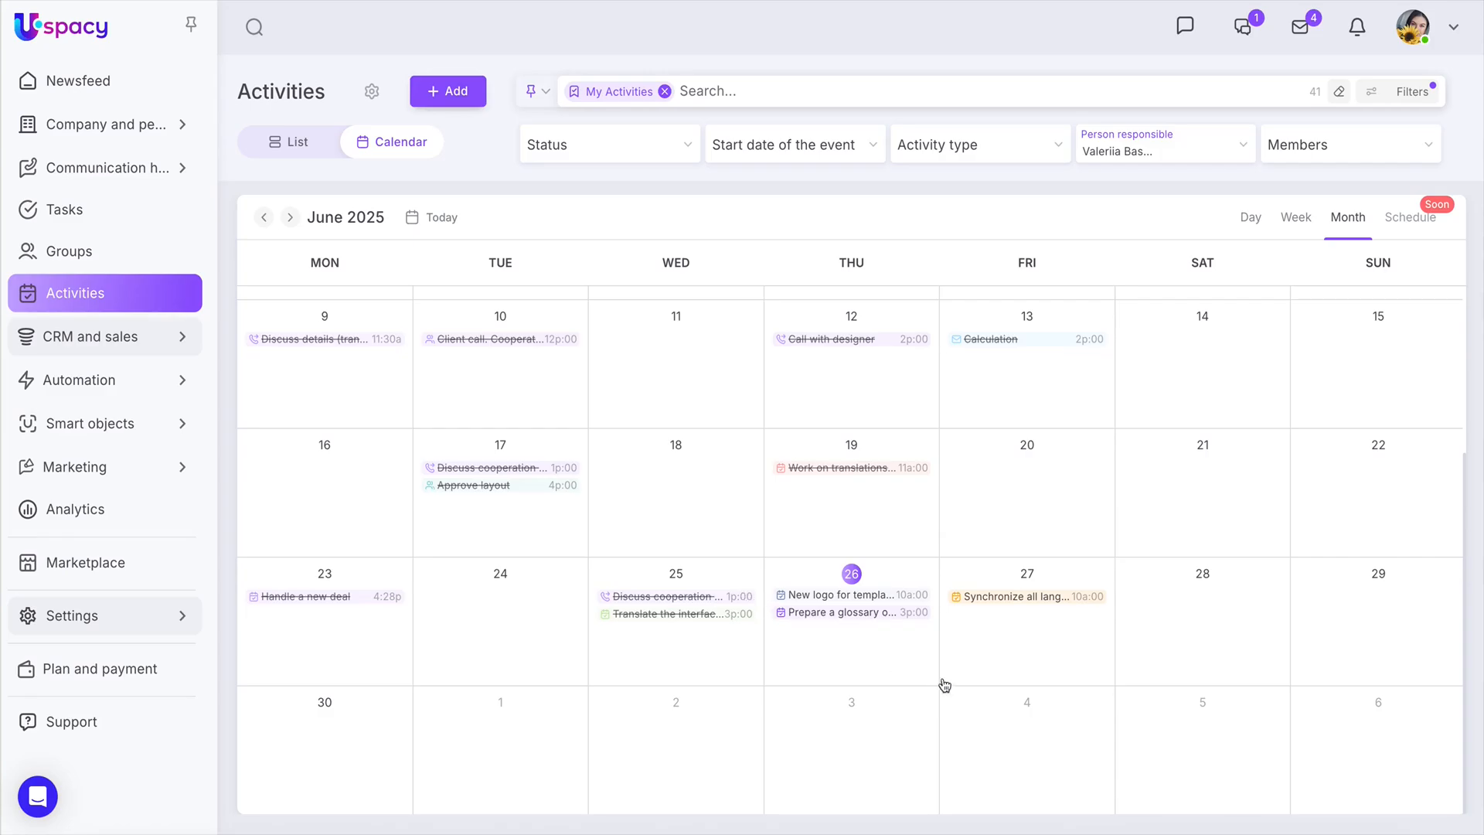
click(1002, 654)
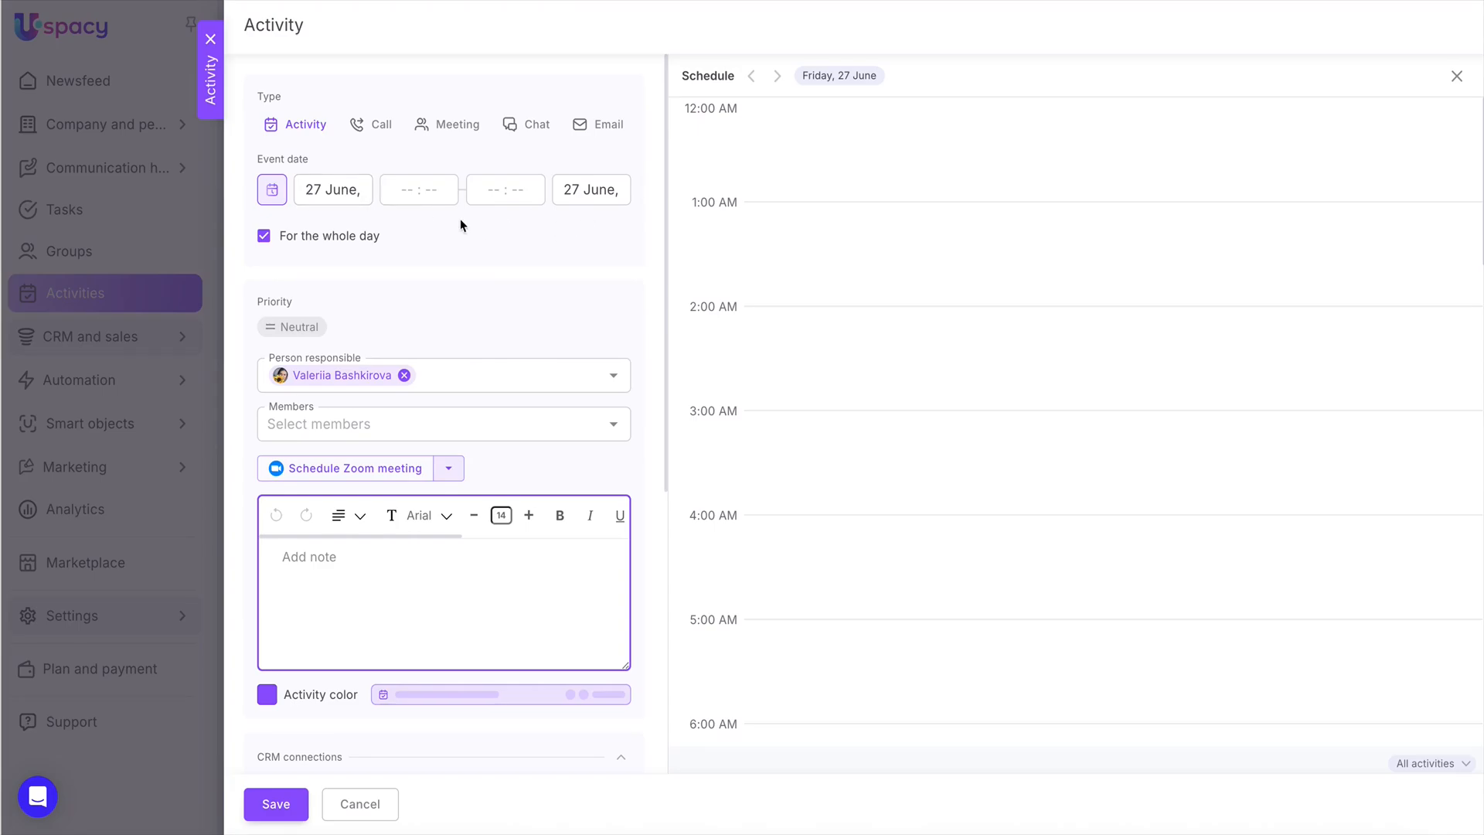
click(402, 30)
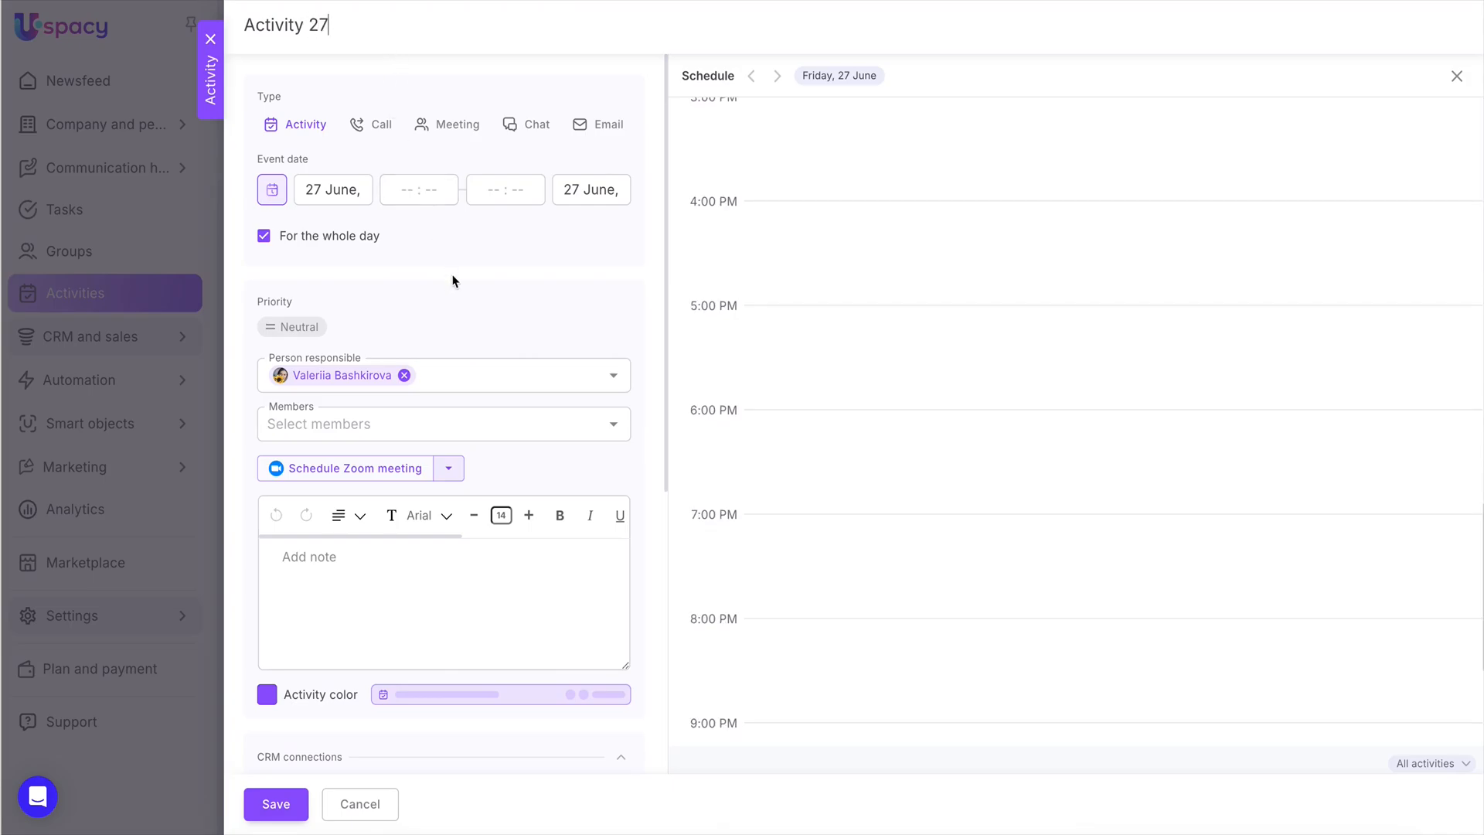
- Set the new activity's start time to 05:30 PM instead of the whole day
click(418, 193)
scroll(423, 325, down, 10)
scroll(424, 331, down, 10)
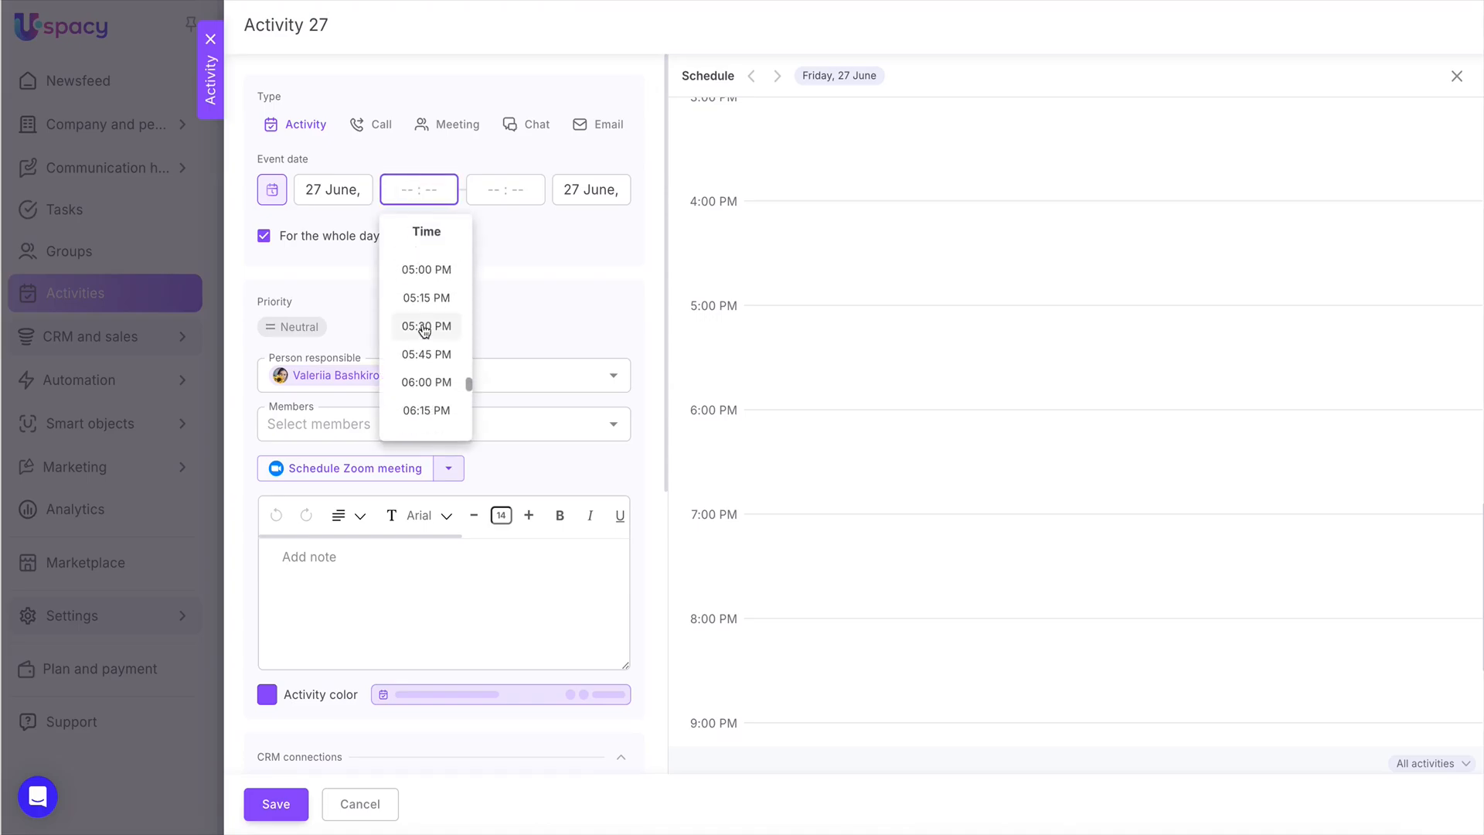
click(424, 326)
click(489, 262)
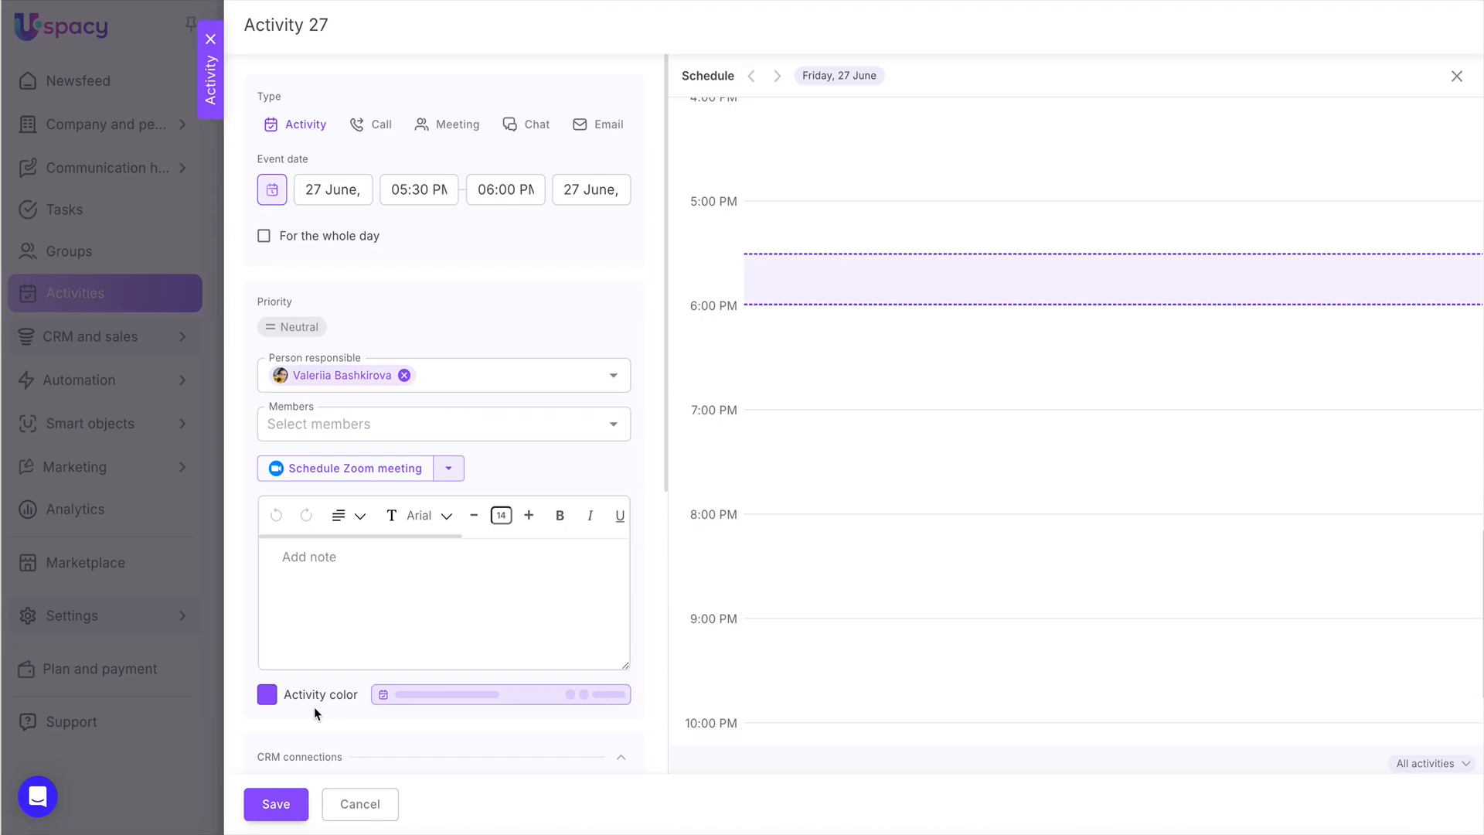
- Change the activity's color to the bright red of the first palette row, save the activity and close its card
click(277, 695)
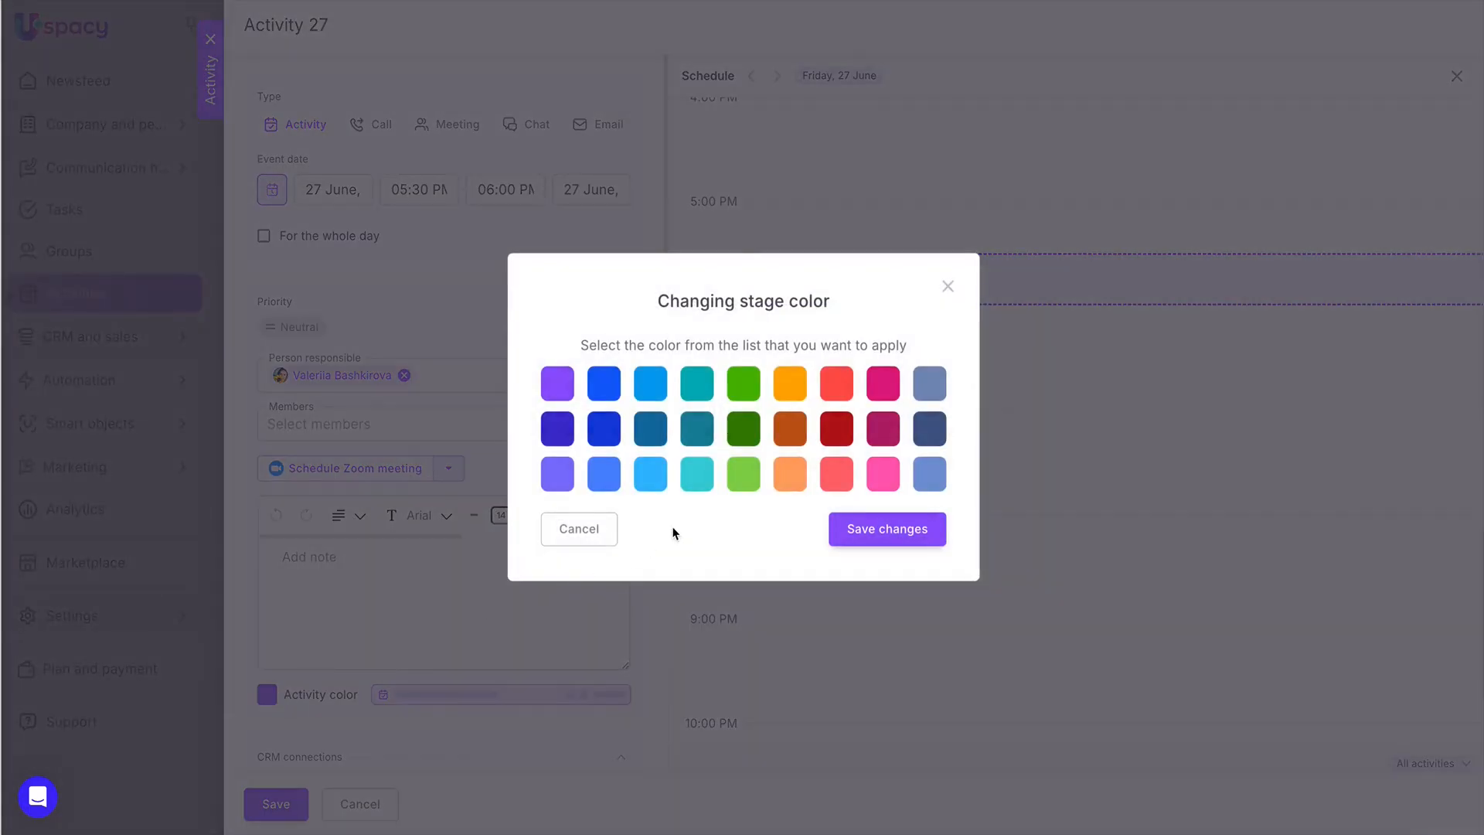
click(837, 384)
click(881, 530)
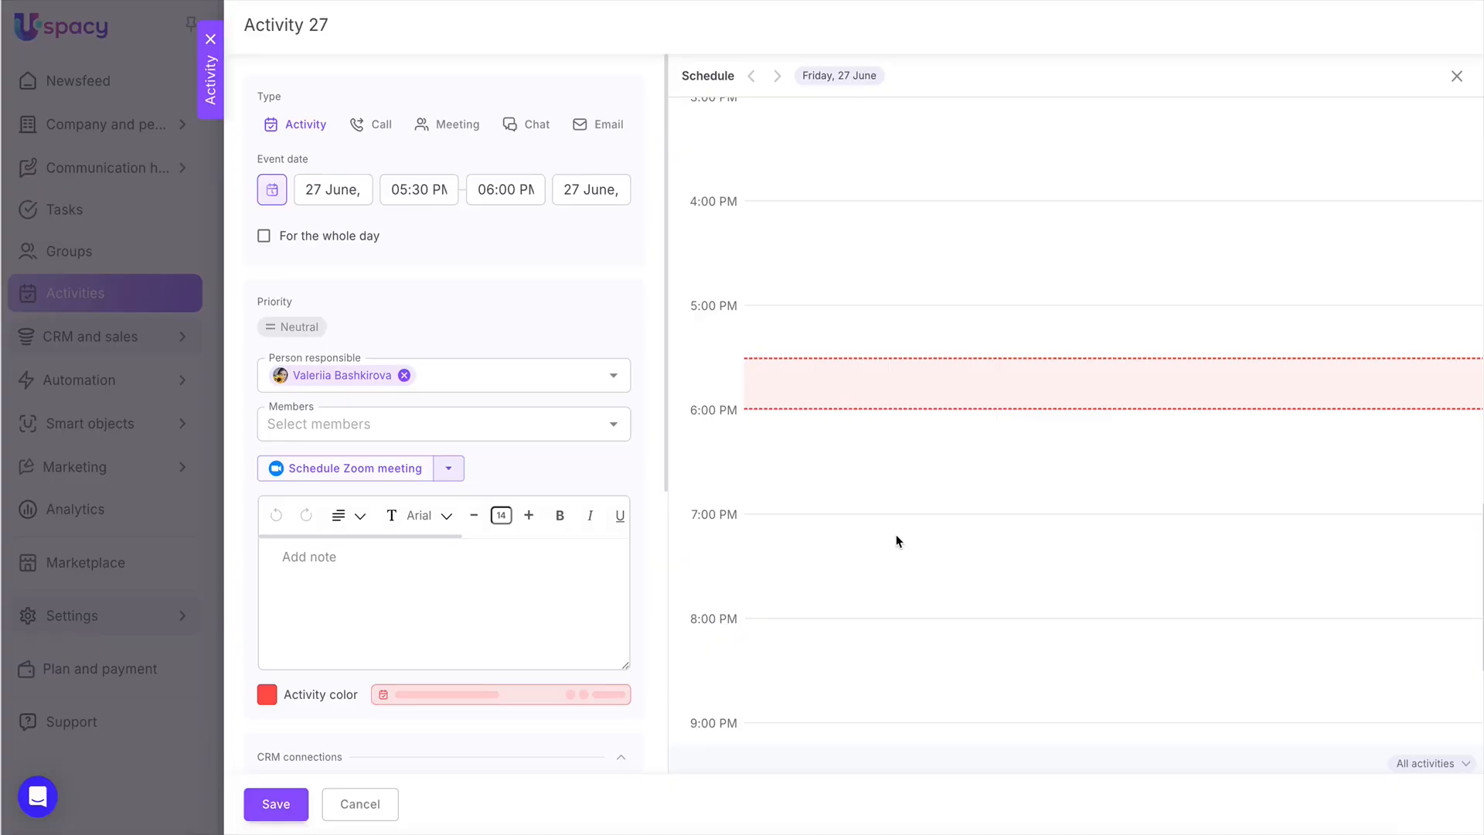
click(276, 803)
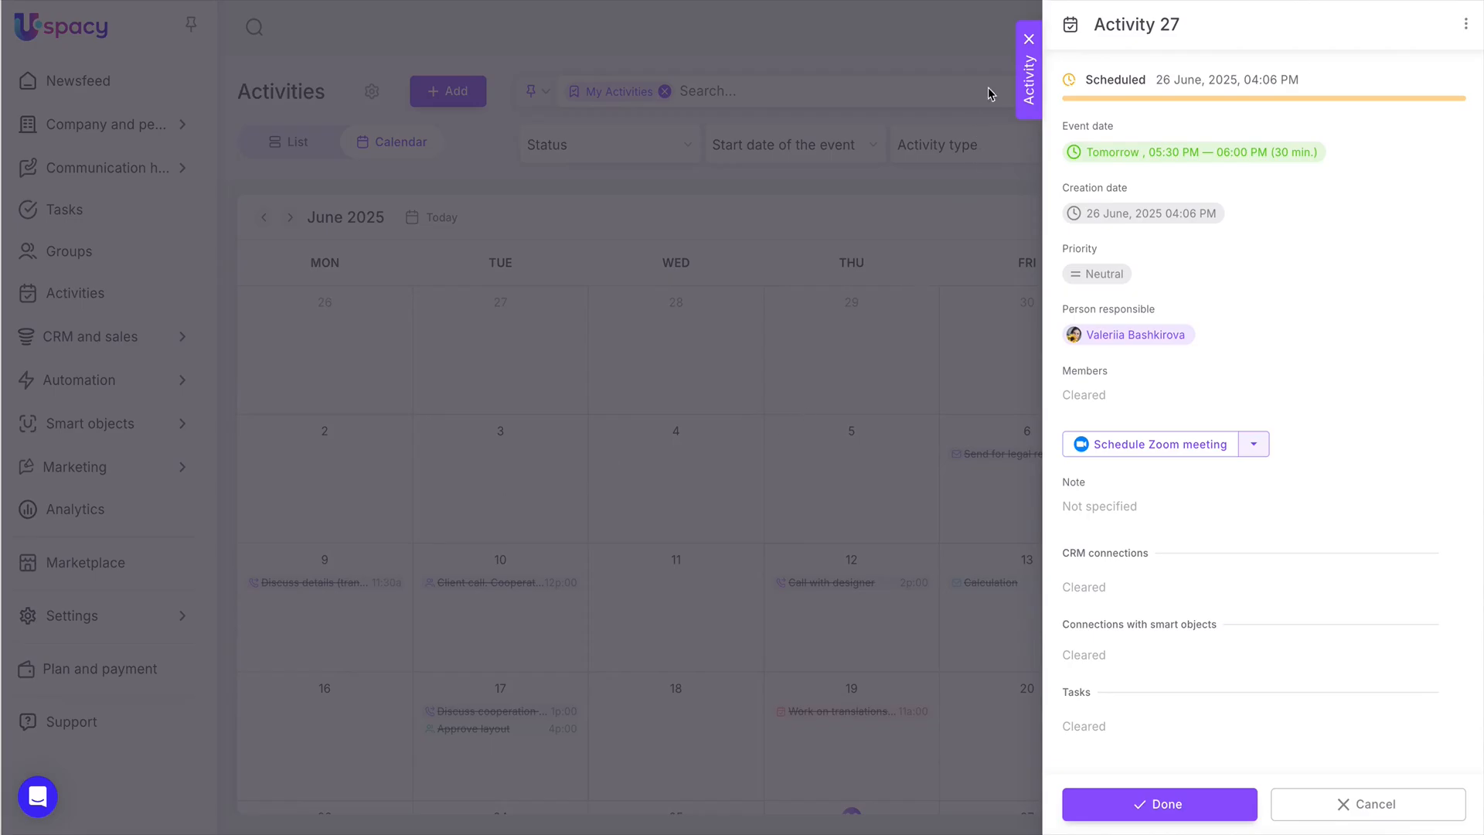
click(1029, 39)
- Open Activity 27 on 27 June, mark it as done and close its card
scroll(996, 509, down, 3)
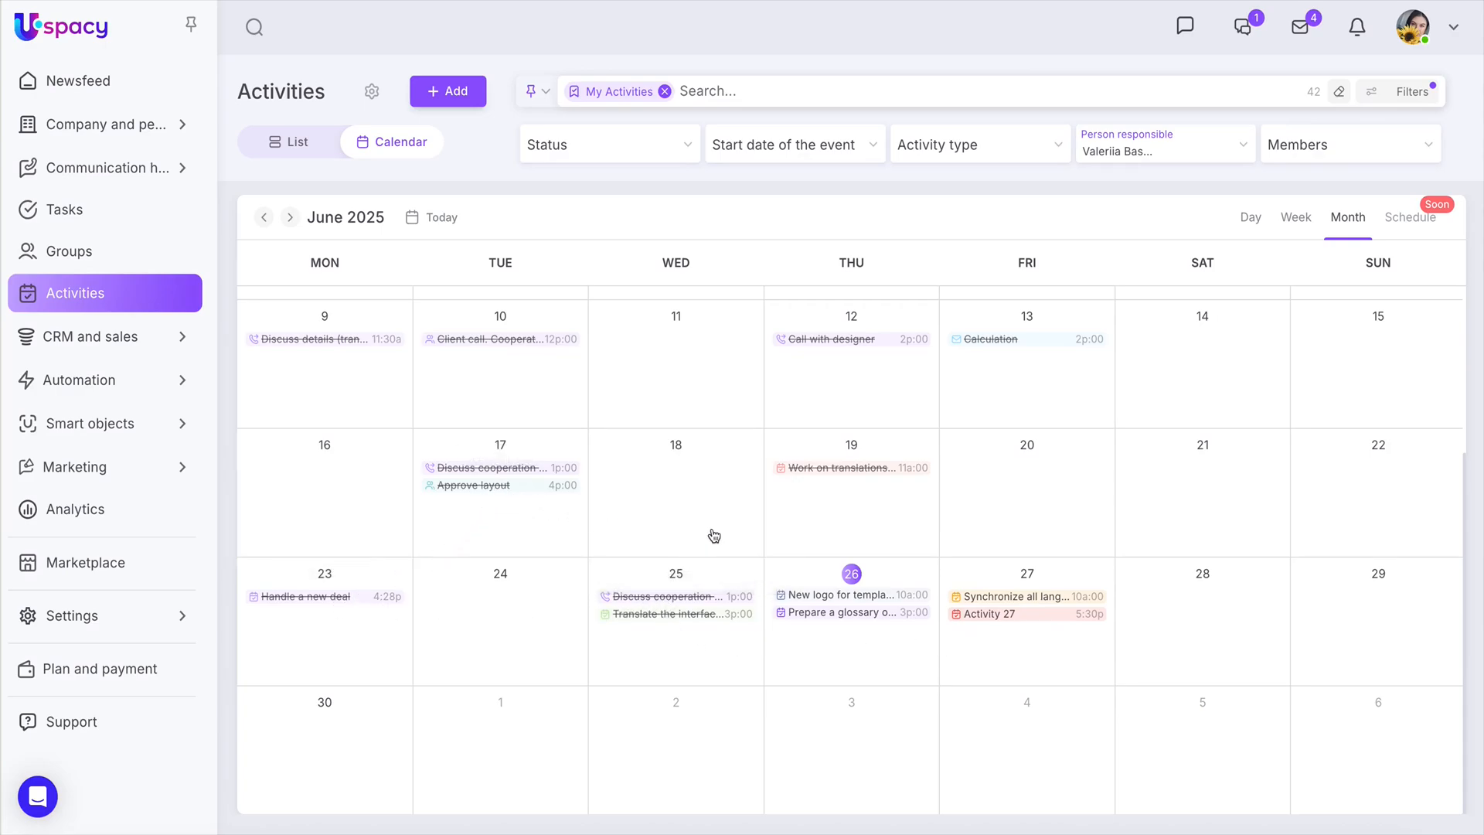
click(974, 615)
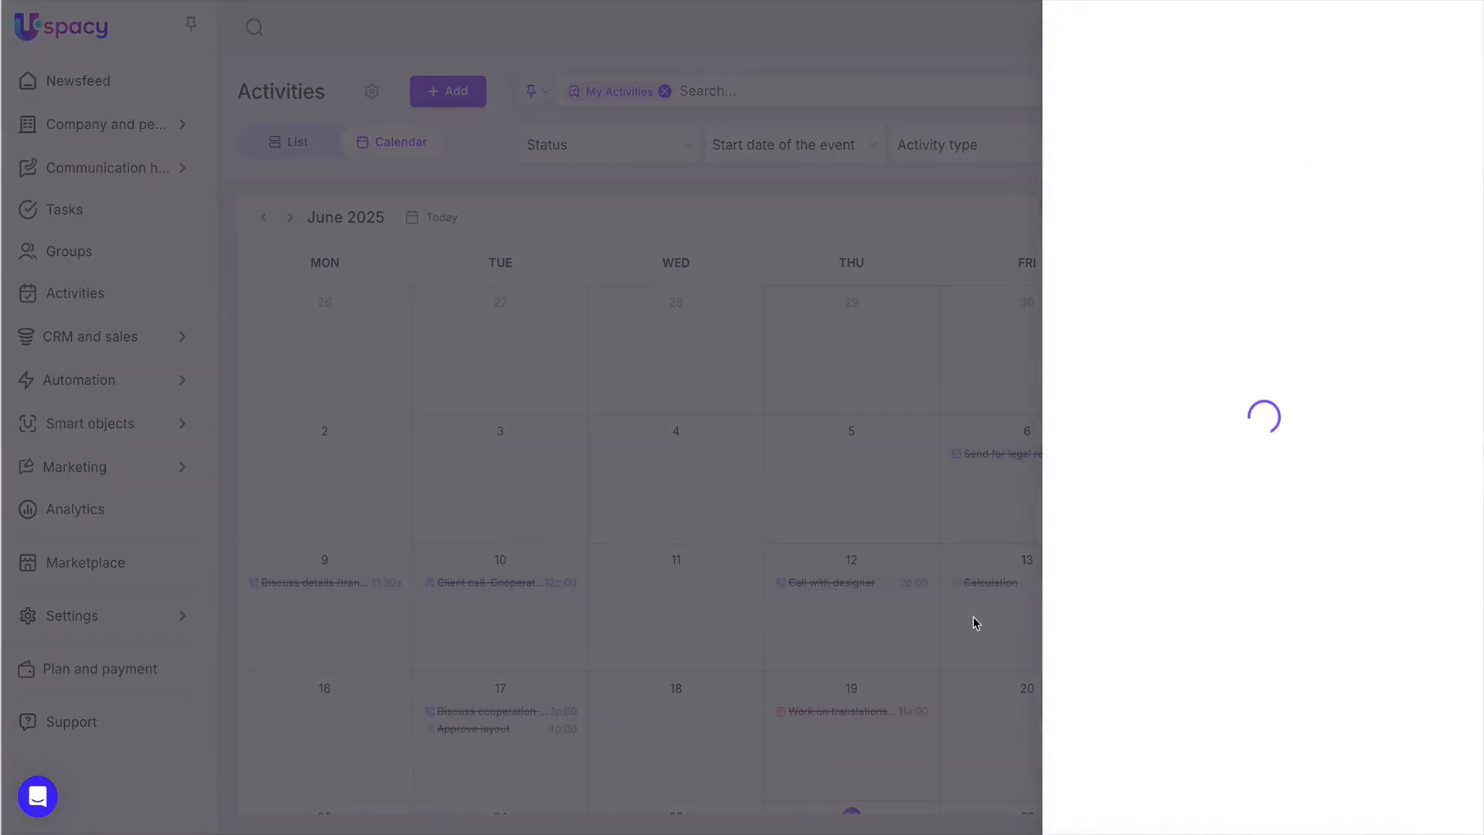
click(1173, 817)
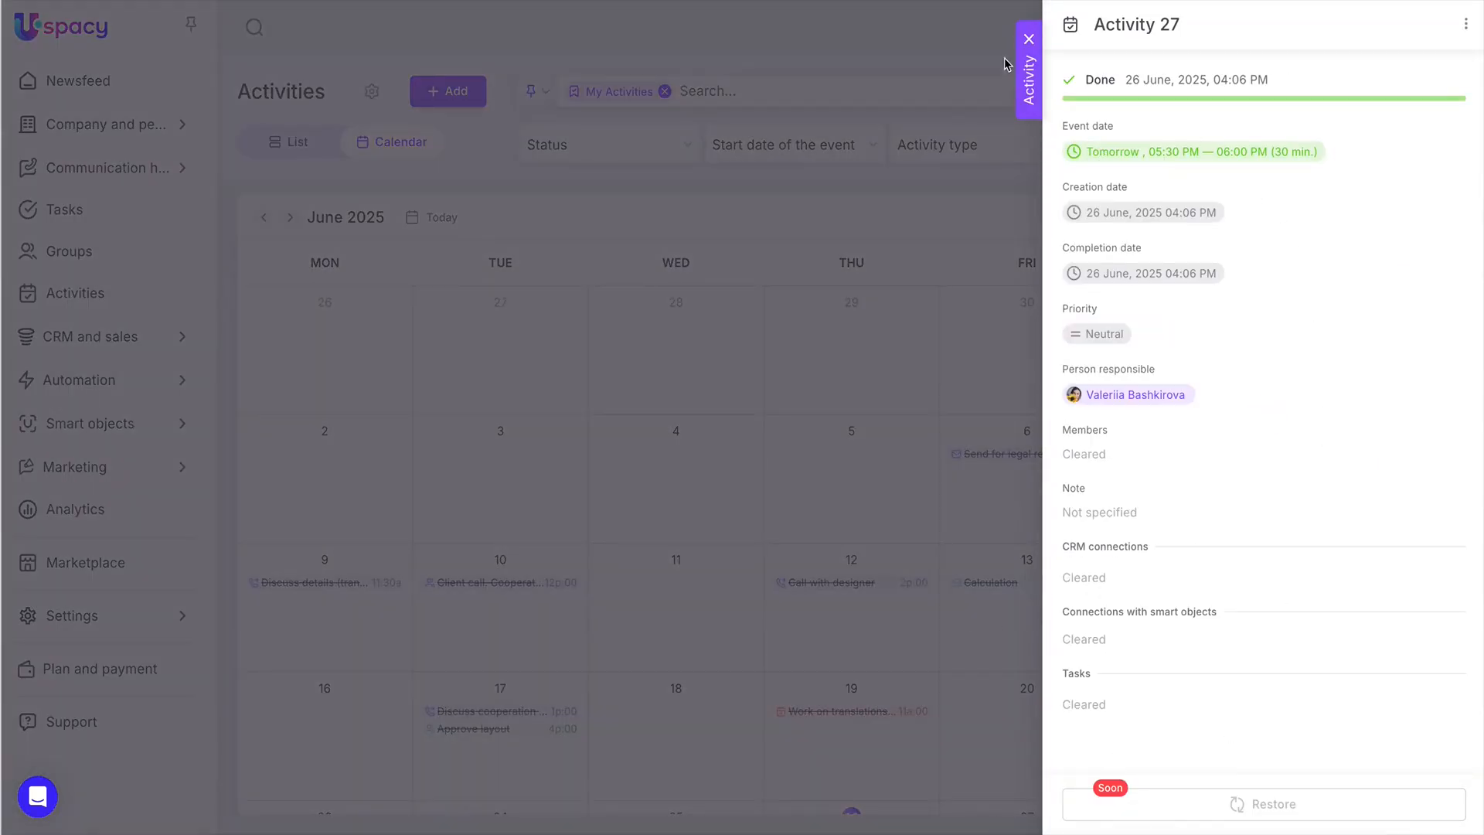
click(1029, 40)
- Move the activity "Prepare a glossary of key terms for the Polish market" from 26 June to 27 June in the month calendar
scroll(1061, 491, down, 3)
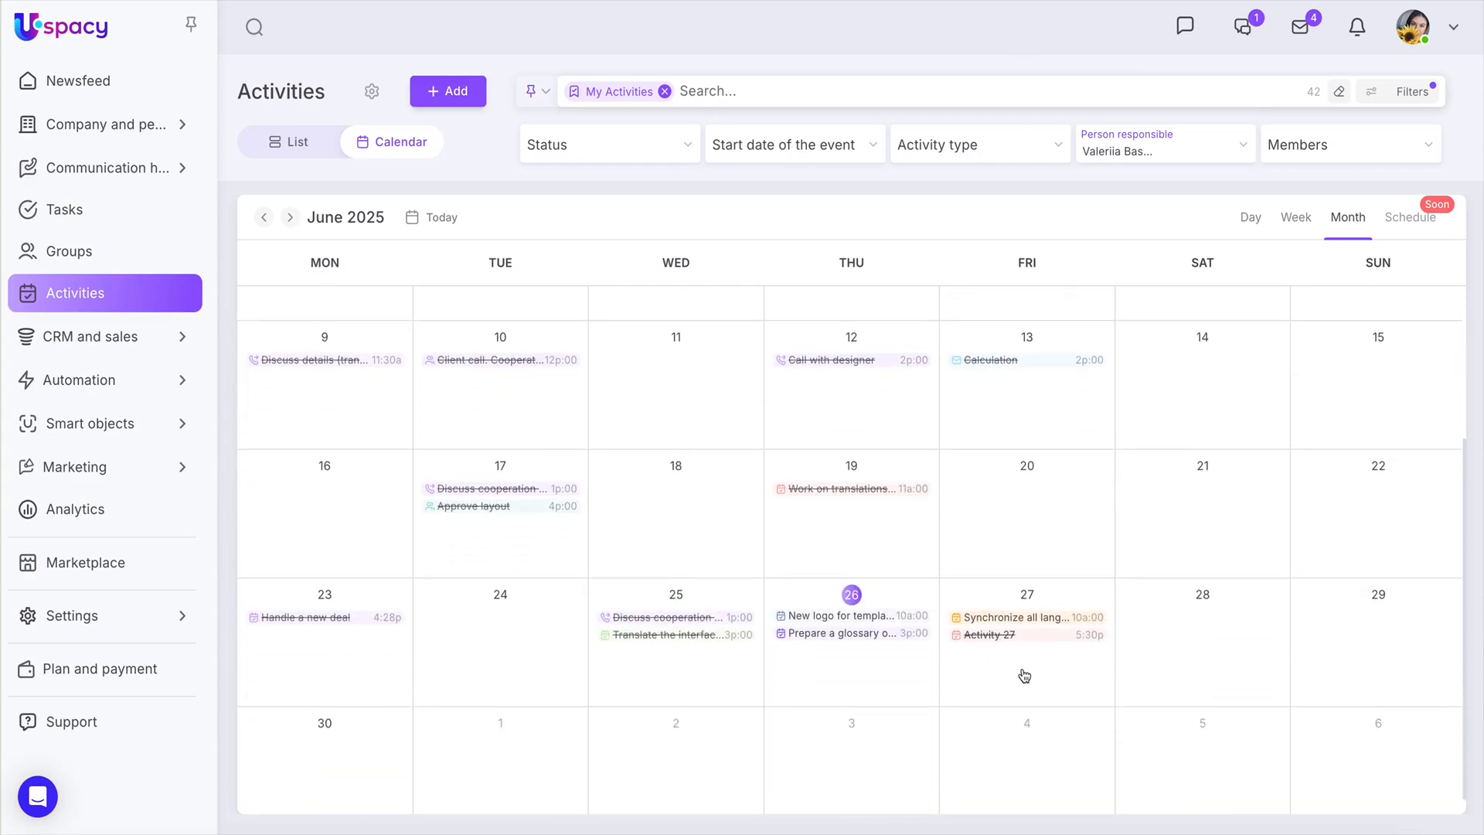
scroll(1024, 676, down, 1)
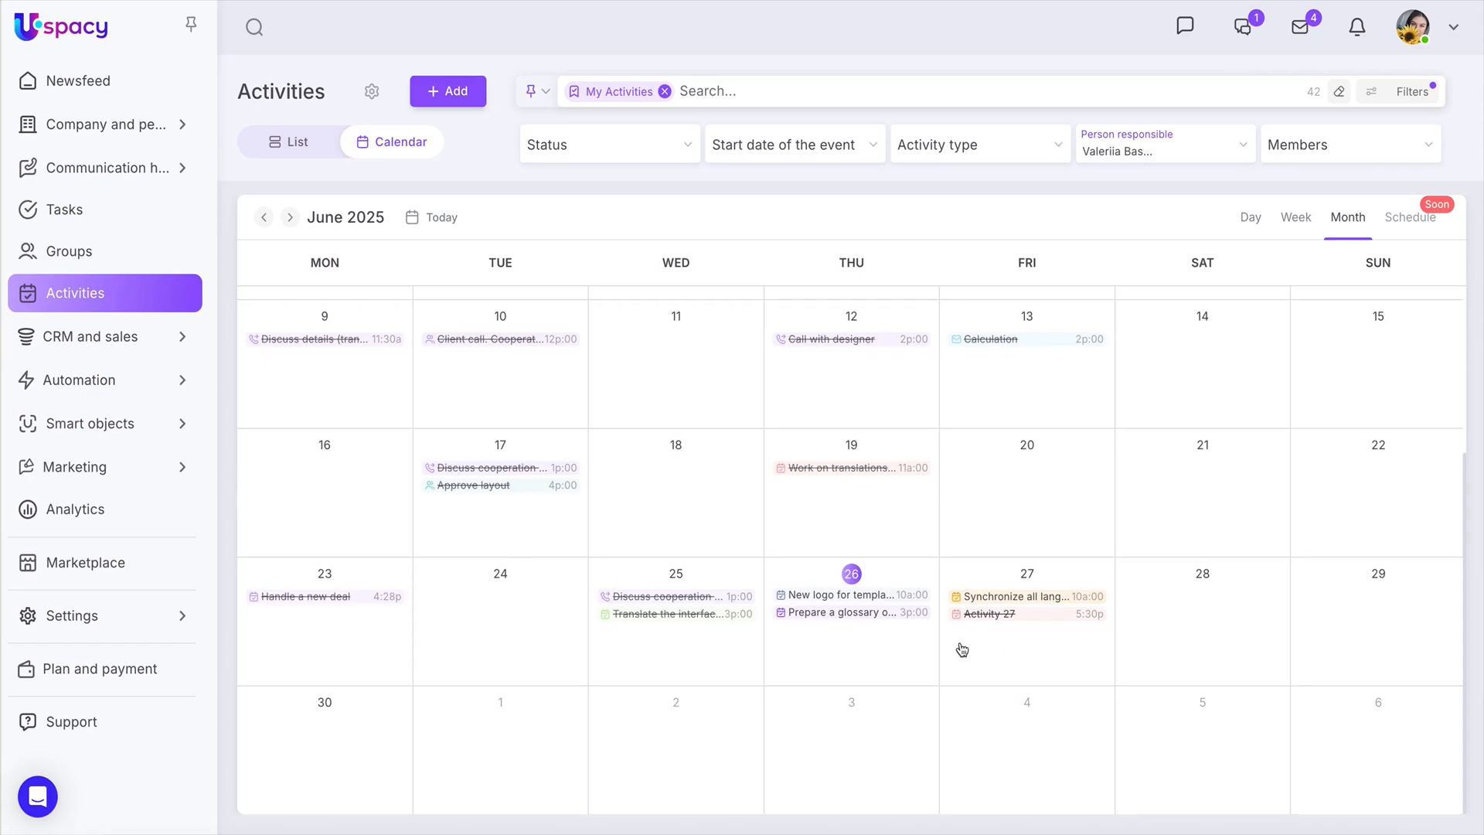
drag(856, 615, 1027, 668)
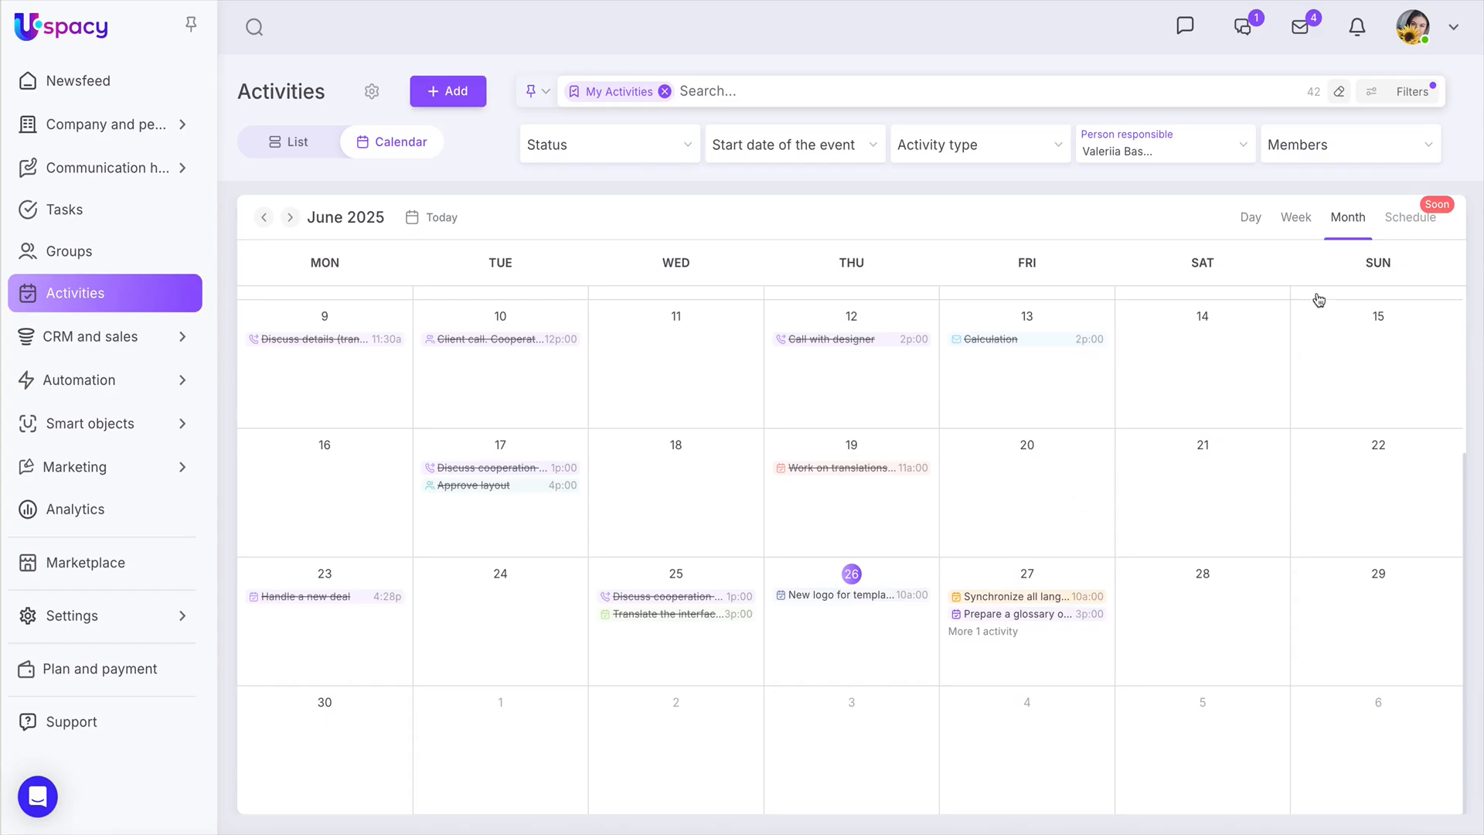
- Extend the 26 June activity "New logo for templates" to 6:00 PM in week view, and shorten it to end at 1:00 PM in day view
click(1297, 224)
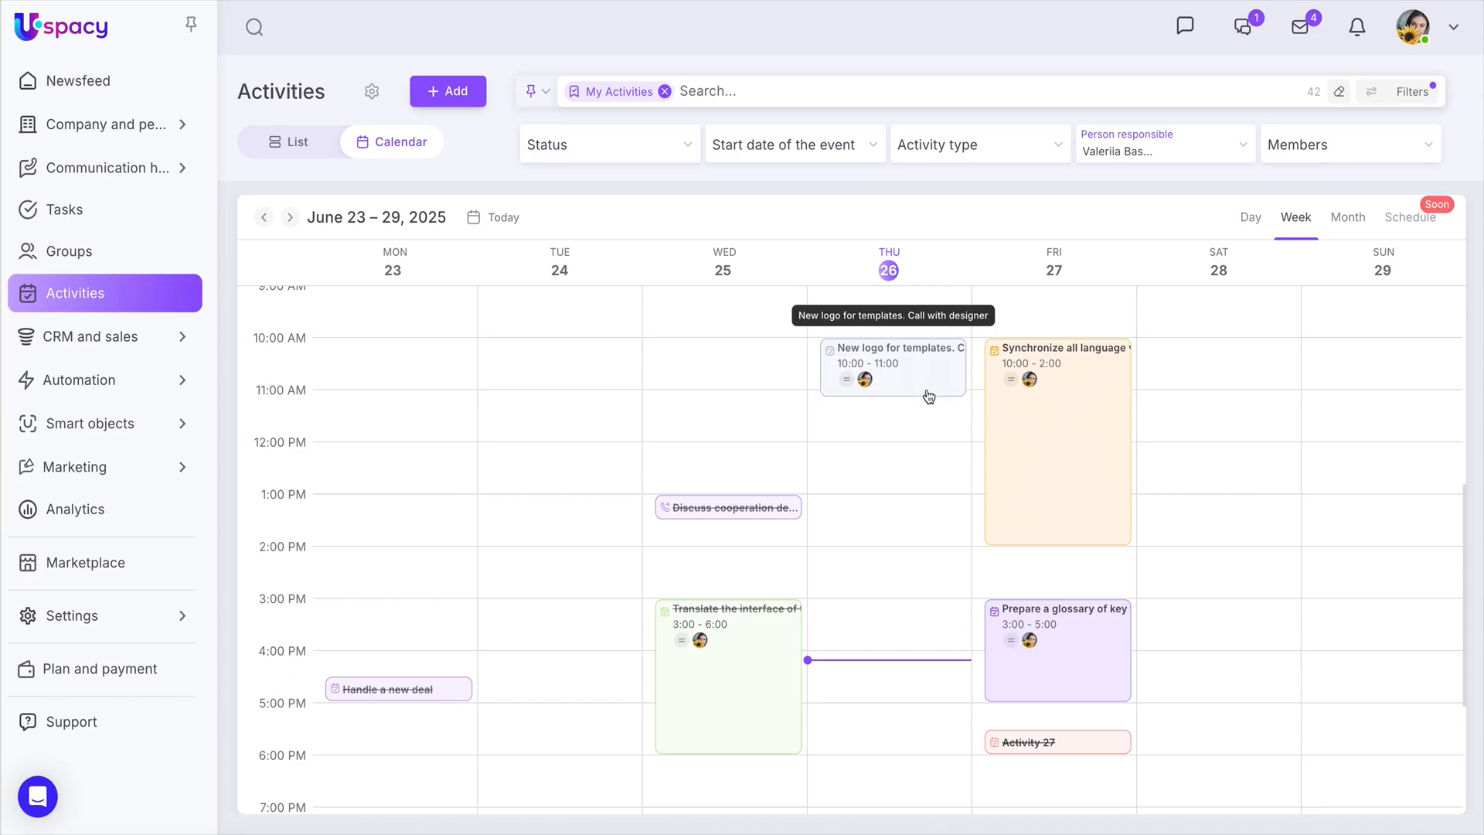
drag(929, 397, 940, 754)
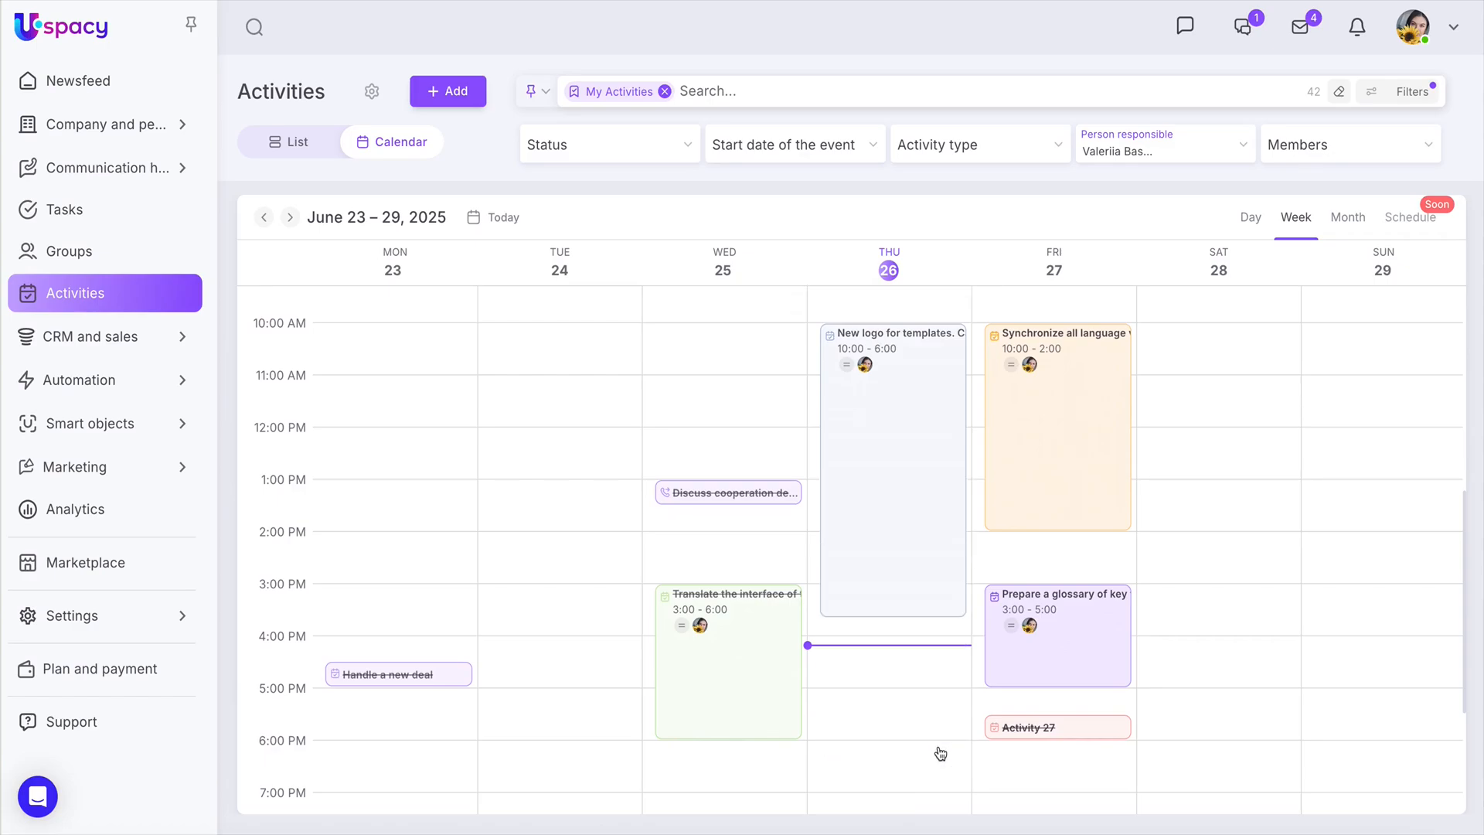
click(1250, 219)
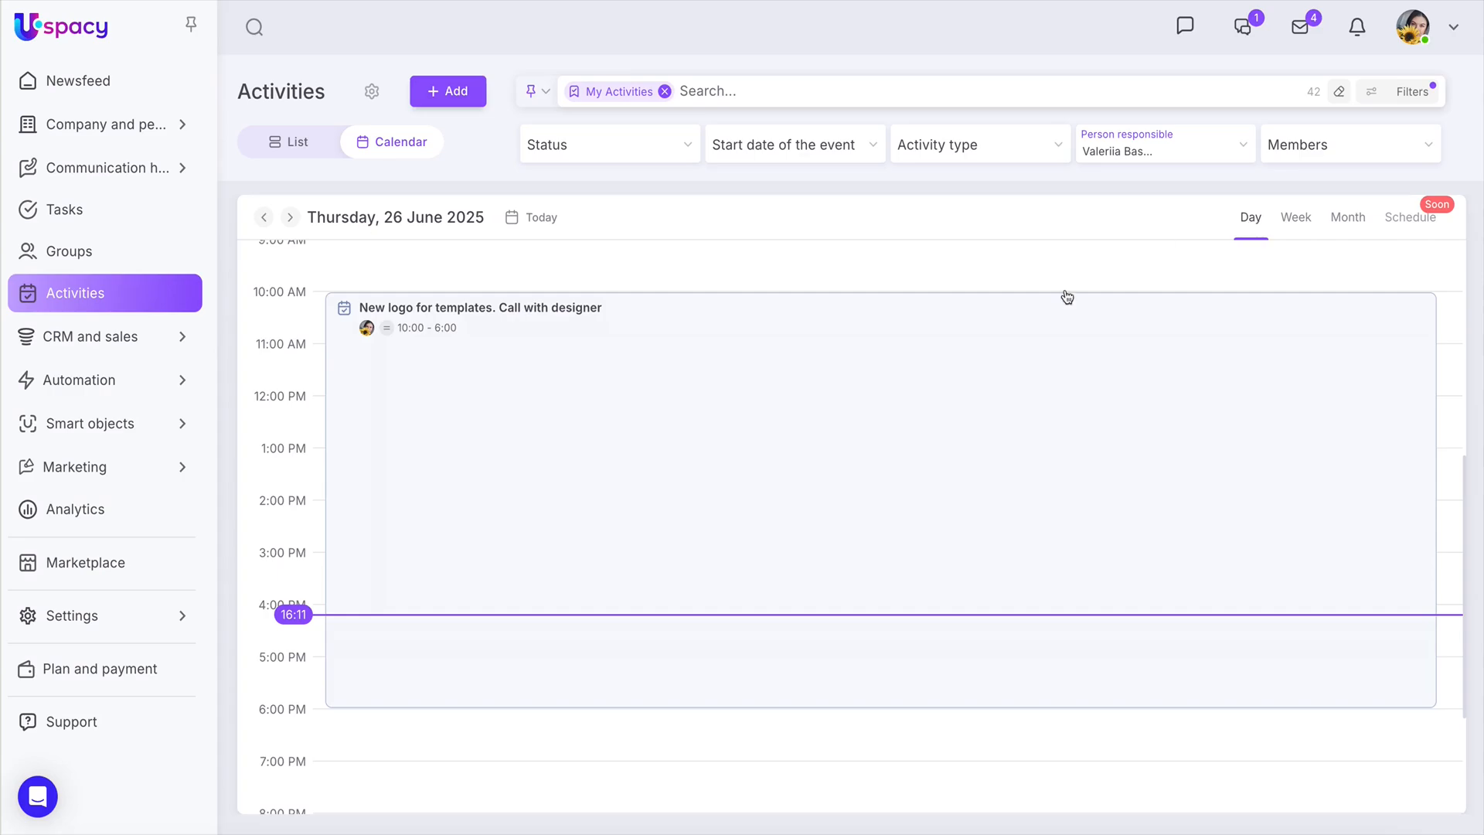
drag(866, 705, 898, 446)
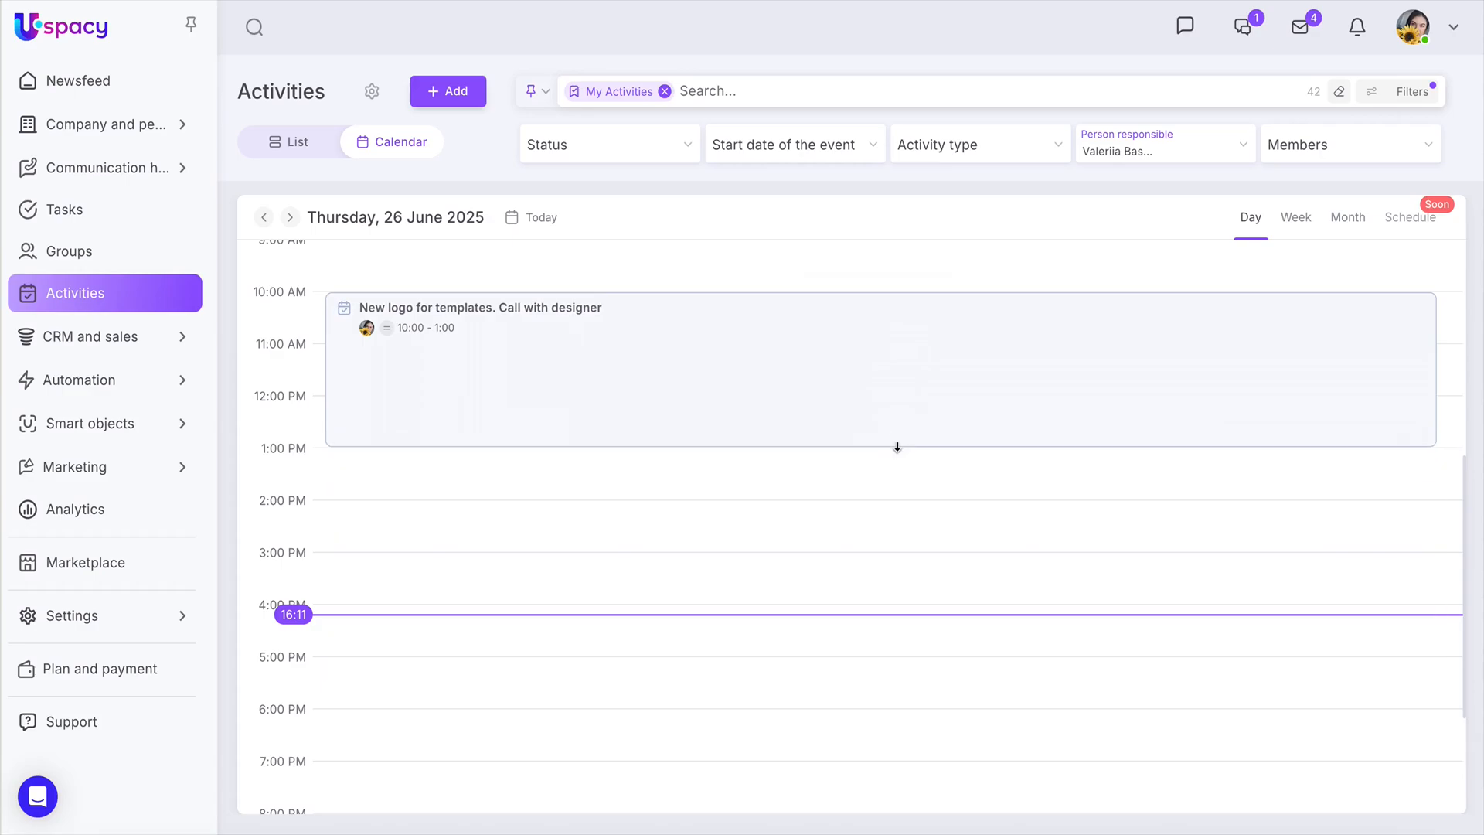
- Move the activity "New logo for templates. Call with designer" to 6:00 – 9:00 PM on 26 June
scroll(921, 517, down, 3)
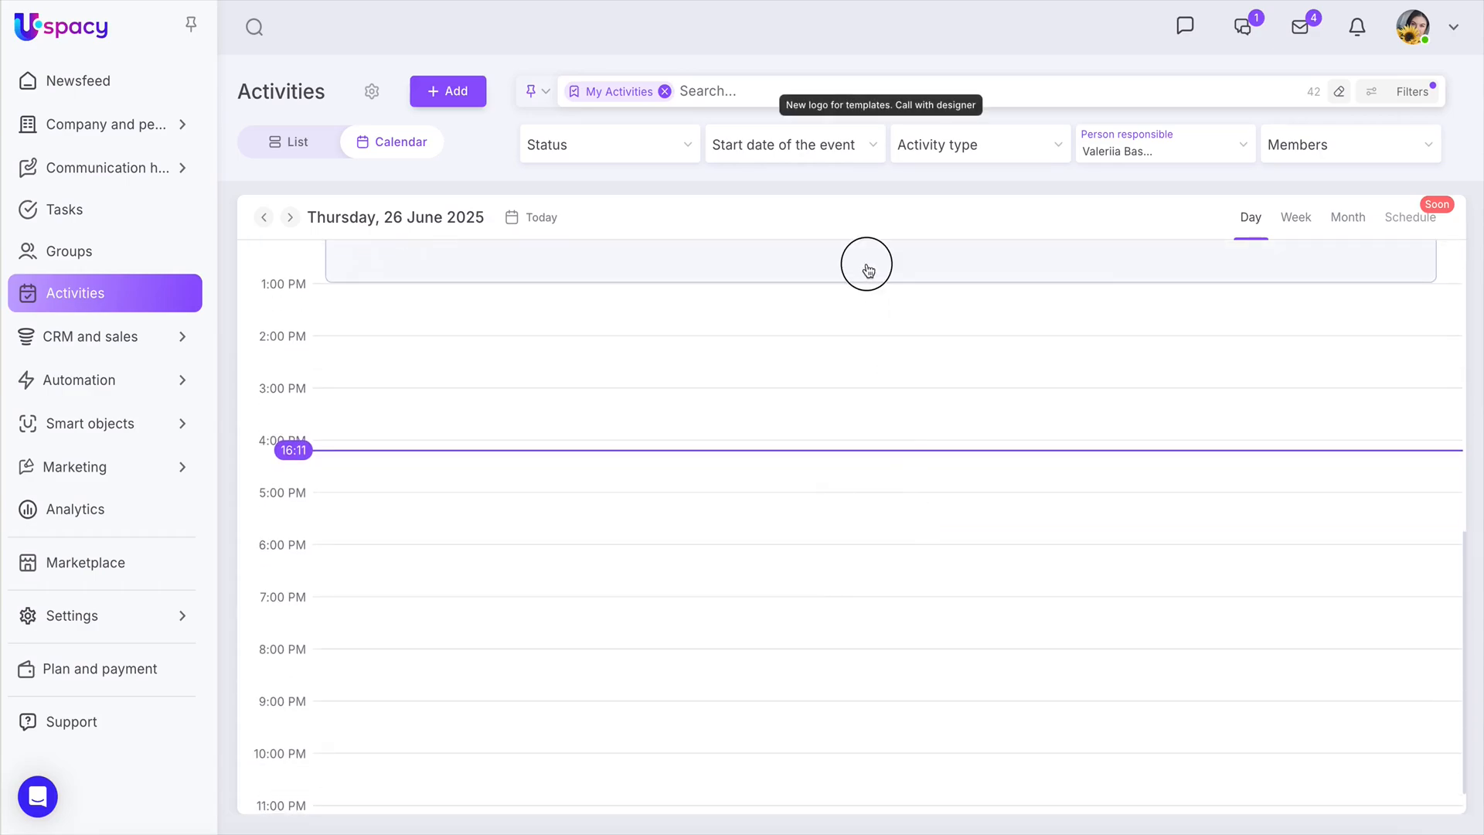
drag(868, 258, 864, 673)
drag(863, 683, 861, 685)
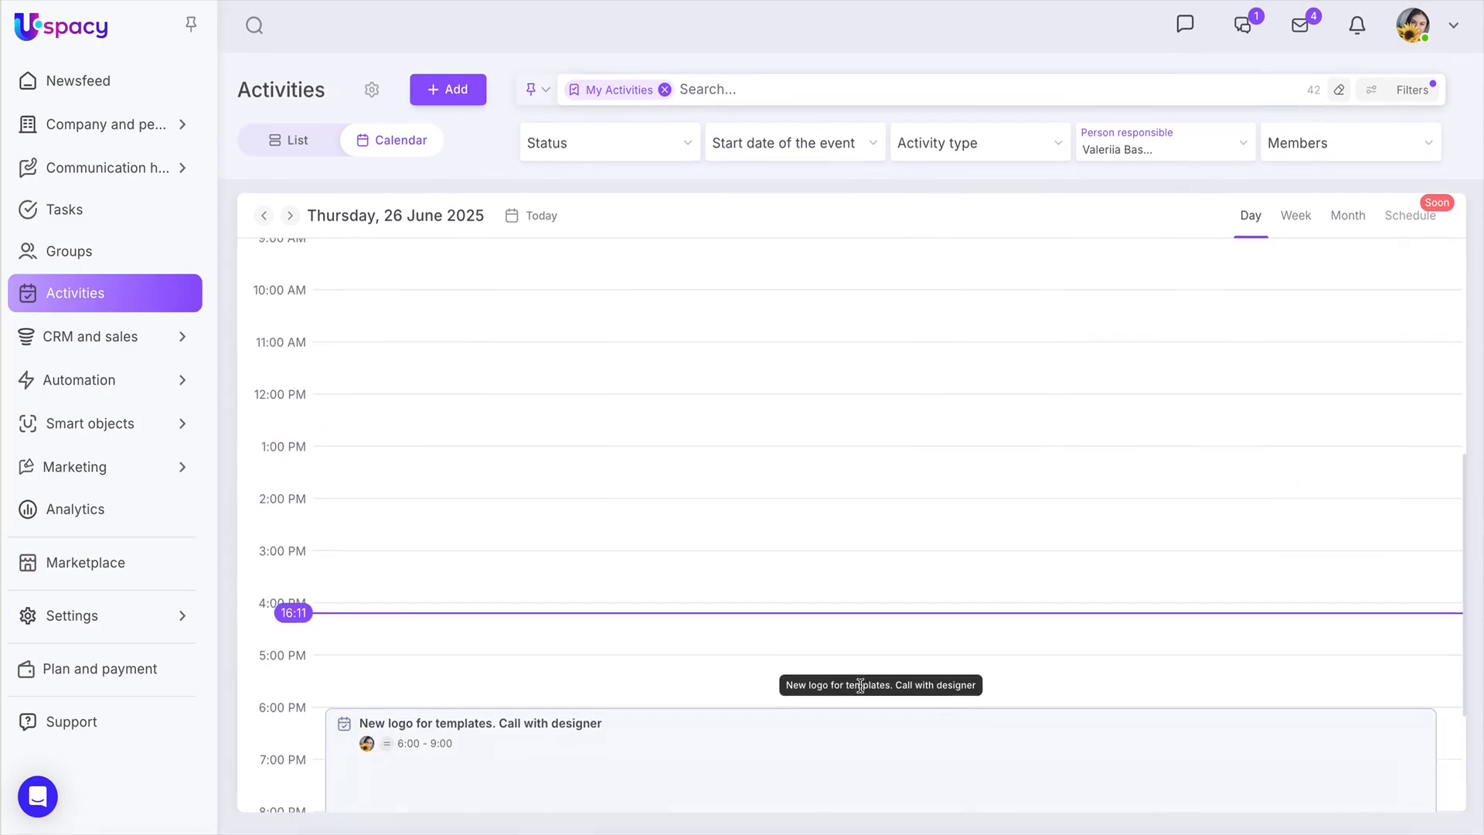
- Switch the calendar to month view and search the activities for "details"
scroll(1137, 670, down, 3)
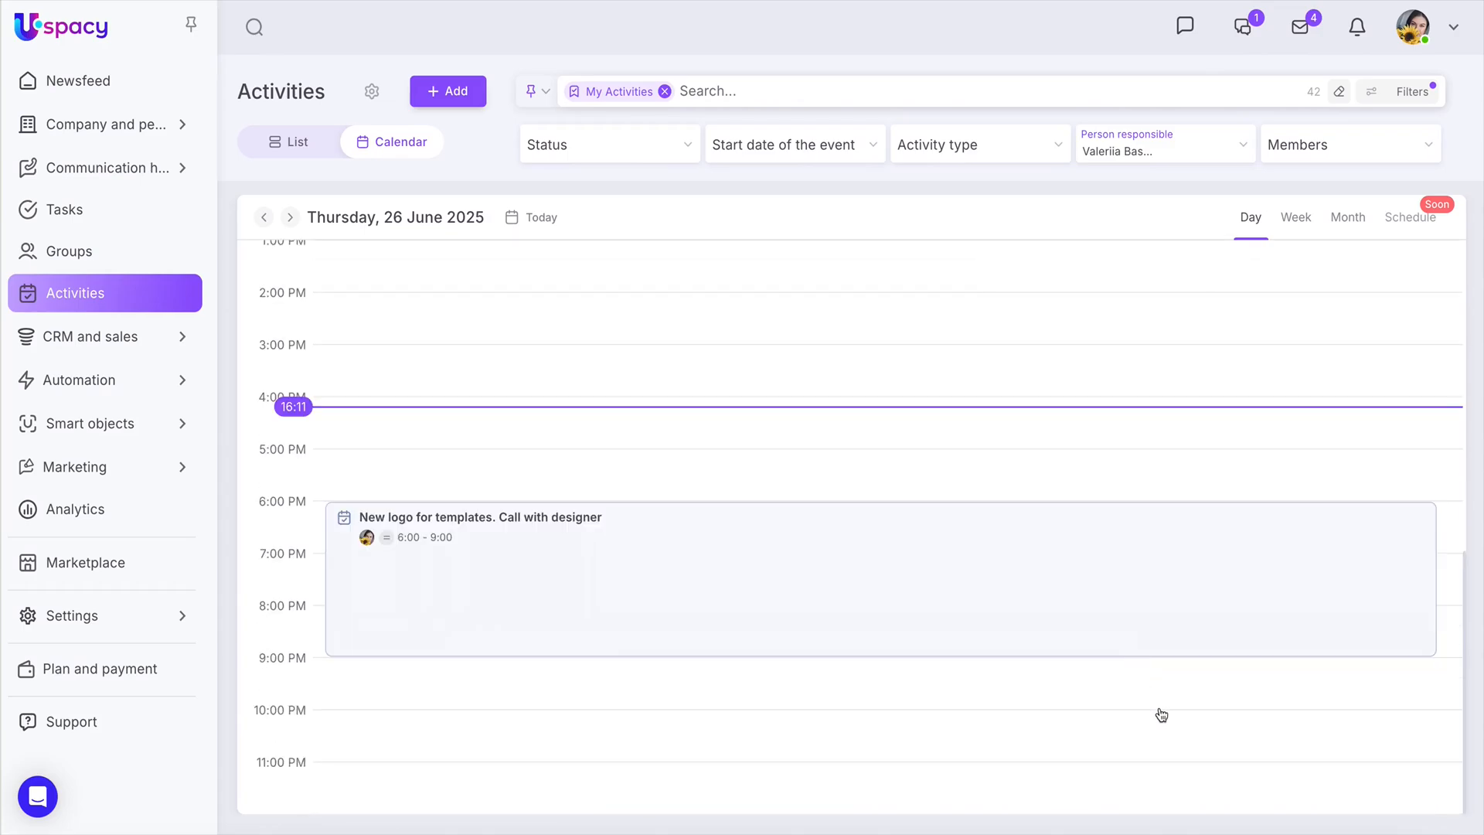
click(1346, 226)
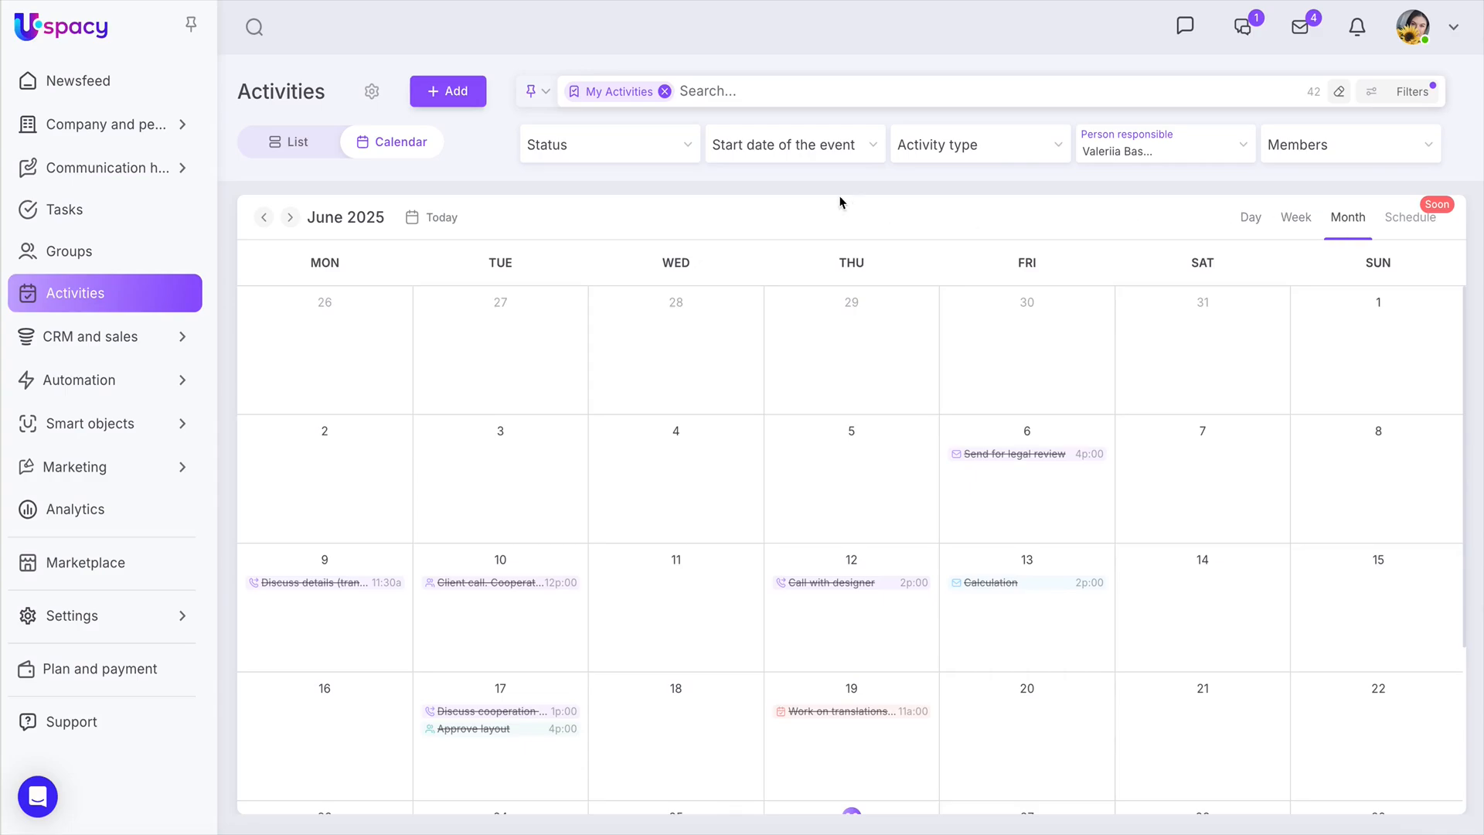
click(736, 92)
text(det)
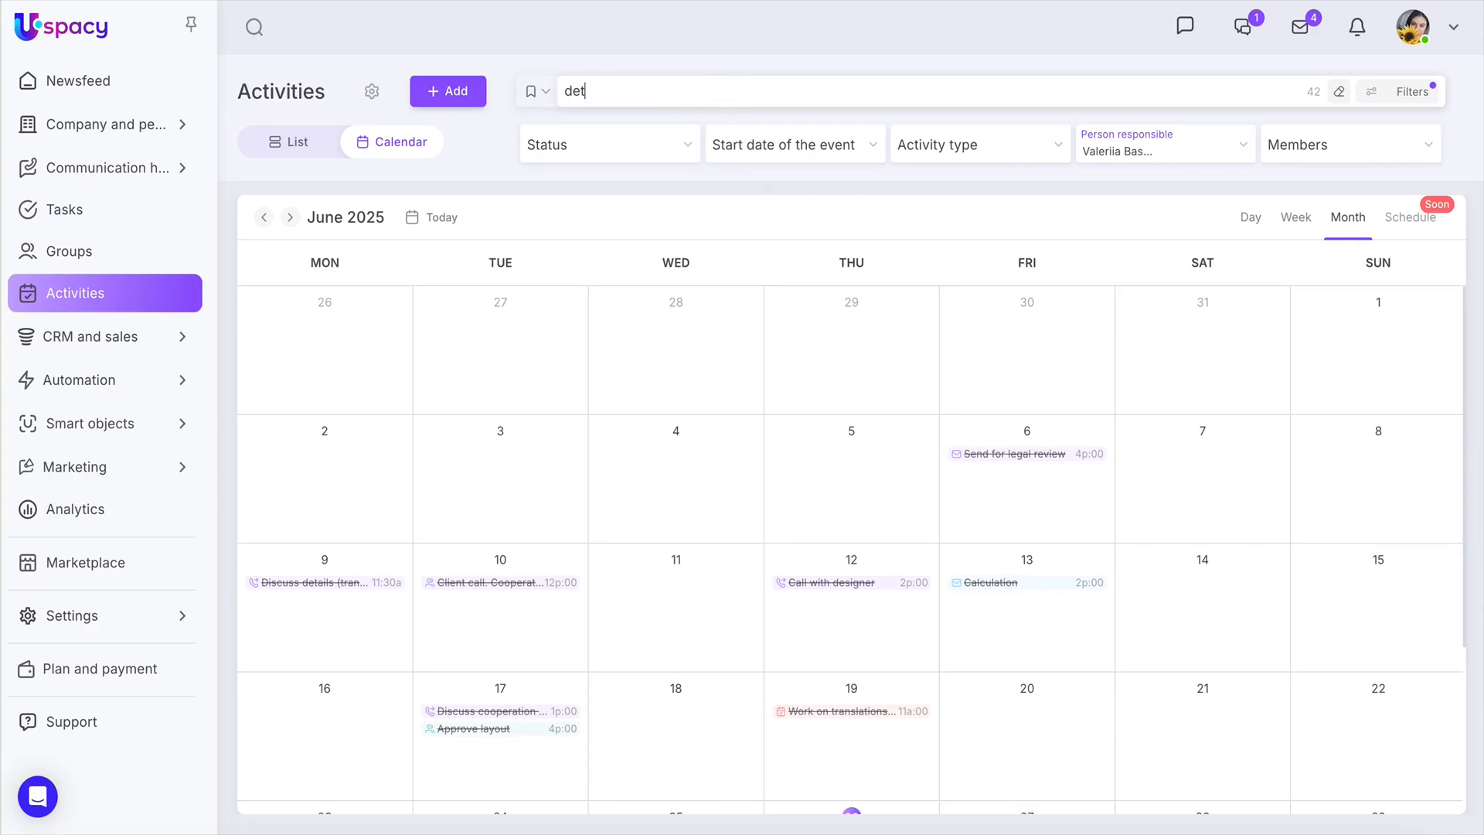
text(ails)
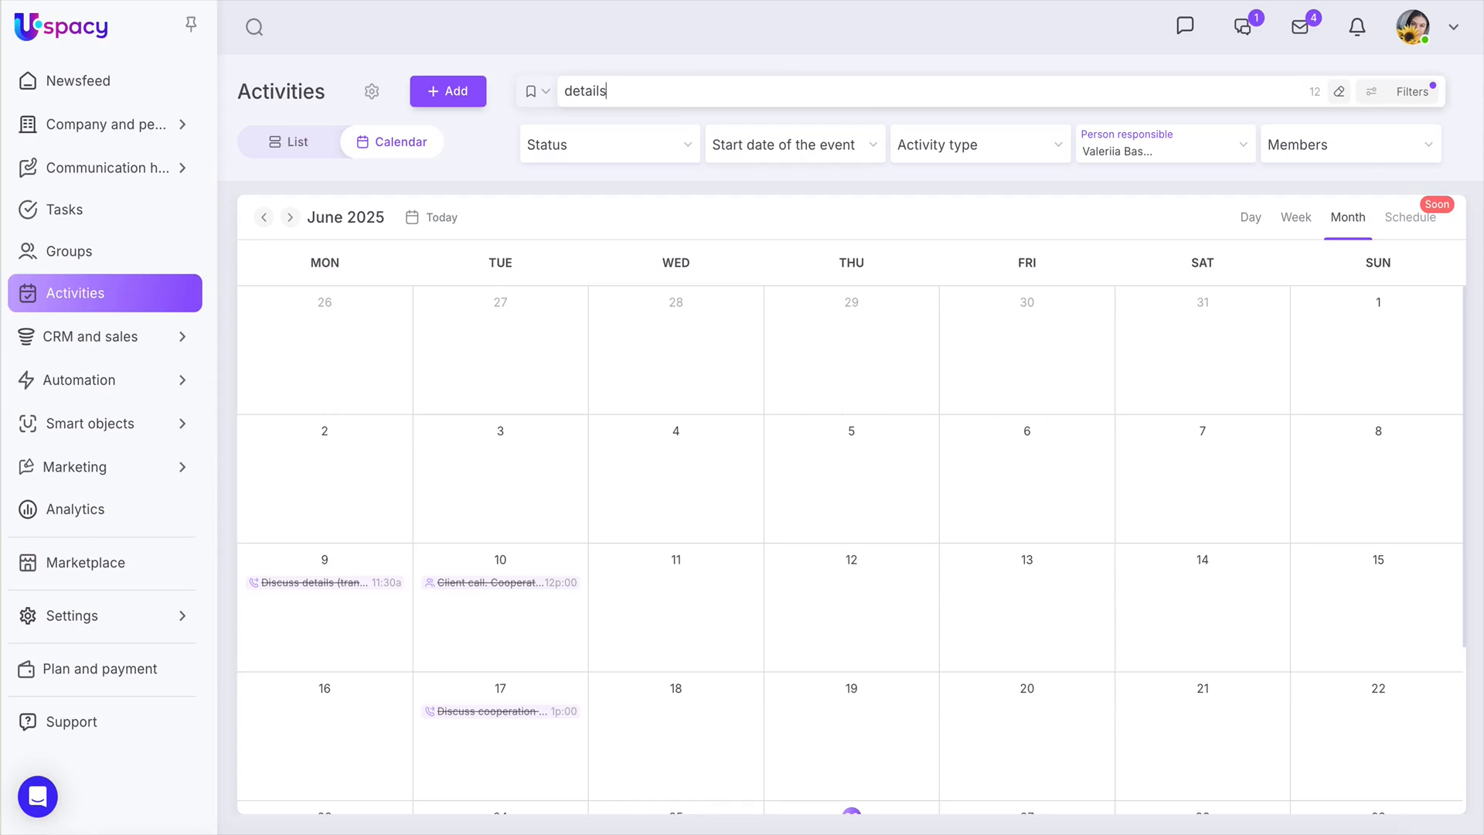
- Filter the found activities by the first person offered as a member and look through the rest of June 2025
click(1308, 152)
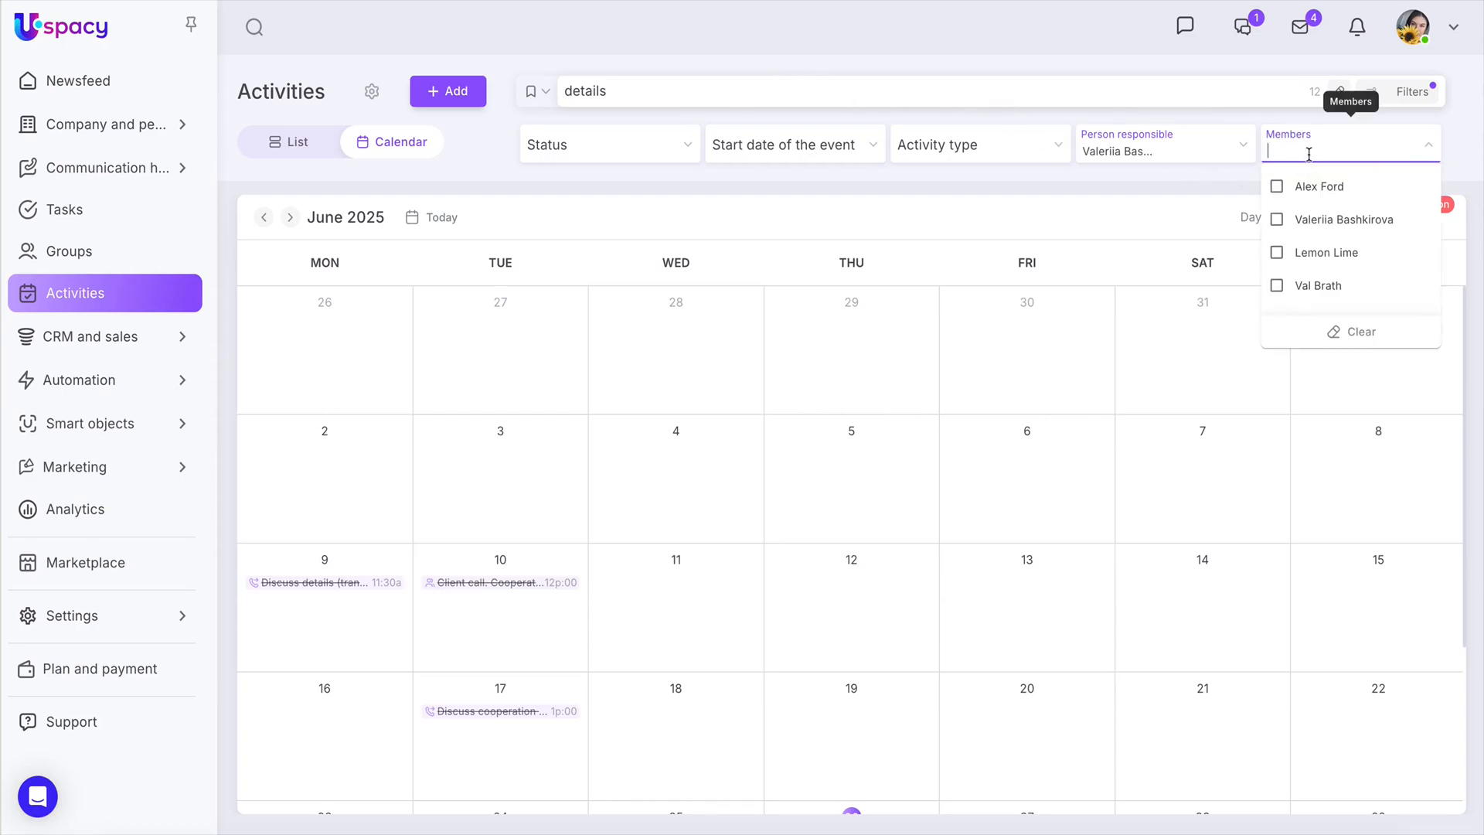
click(1280, 187)
click(1246, 183)
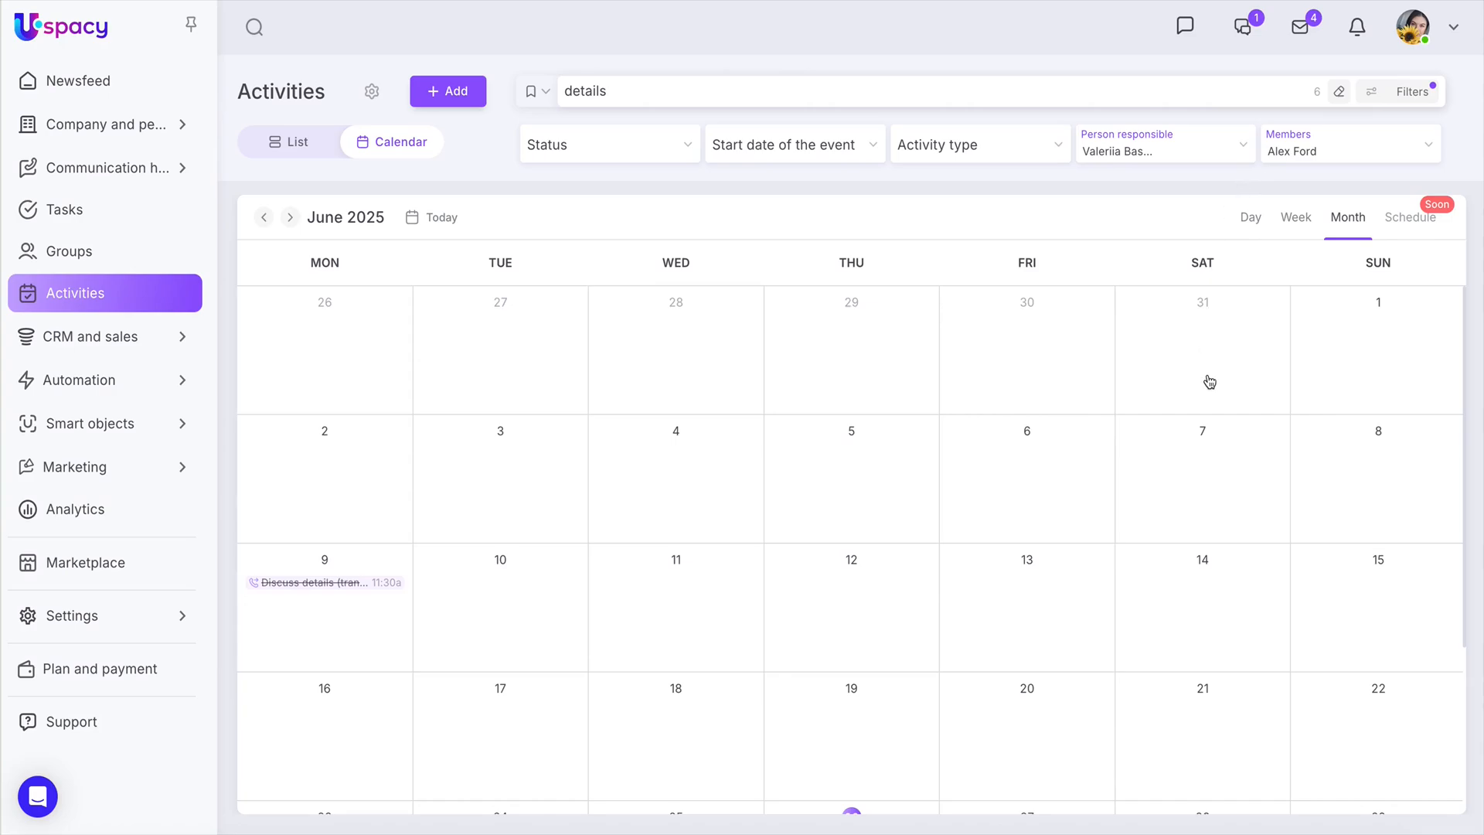
scroll(1209, 381, down, 2)
scroll(1209, 381, down, 1)
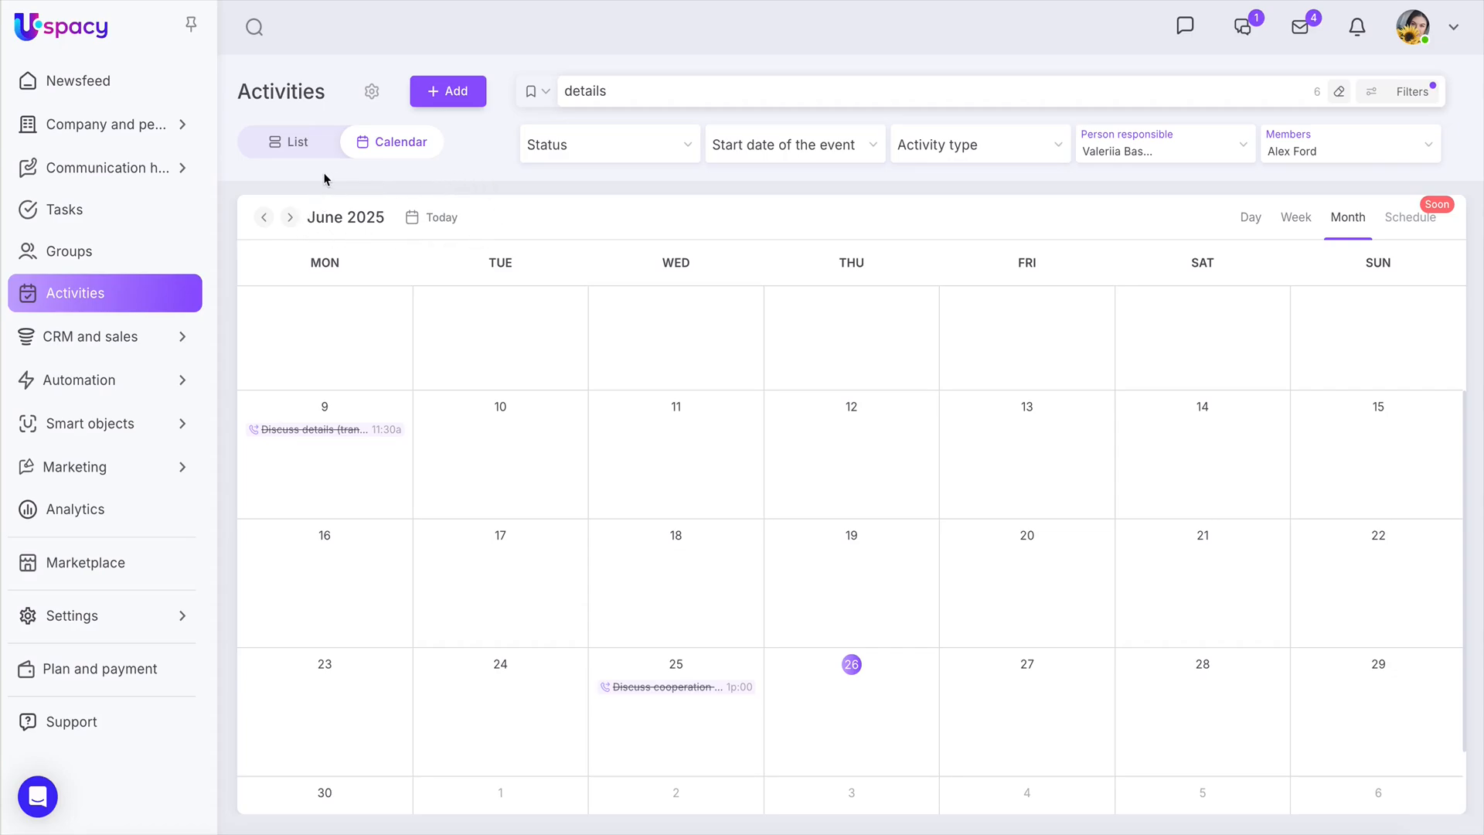
- View the filtered activities as a list, and return to the calendar to show July 2025
click(292, 159)
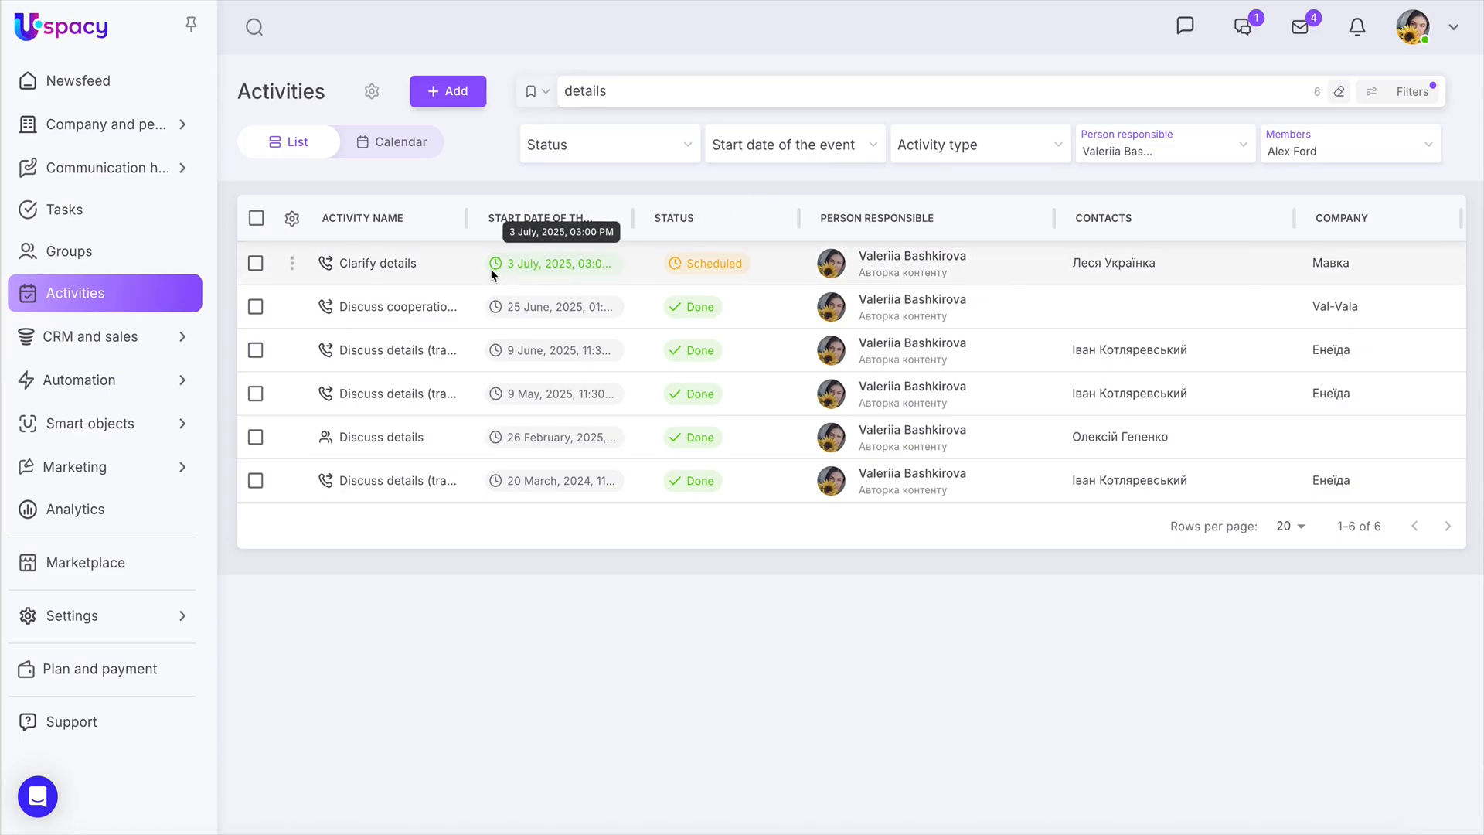
click(404, 143)
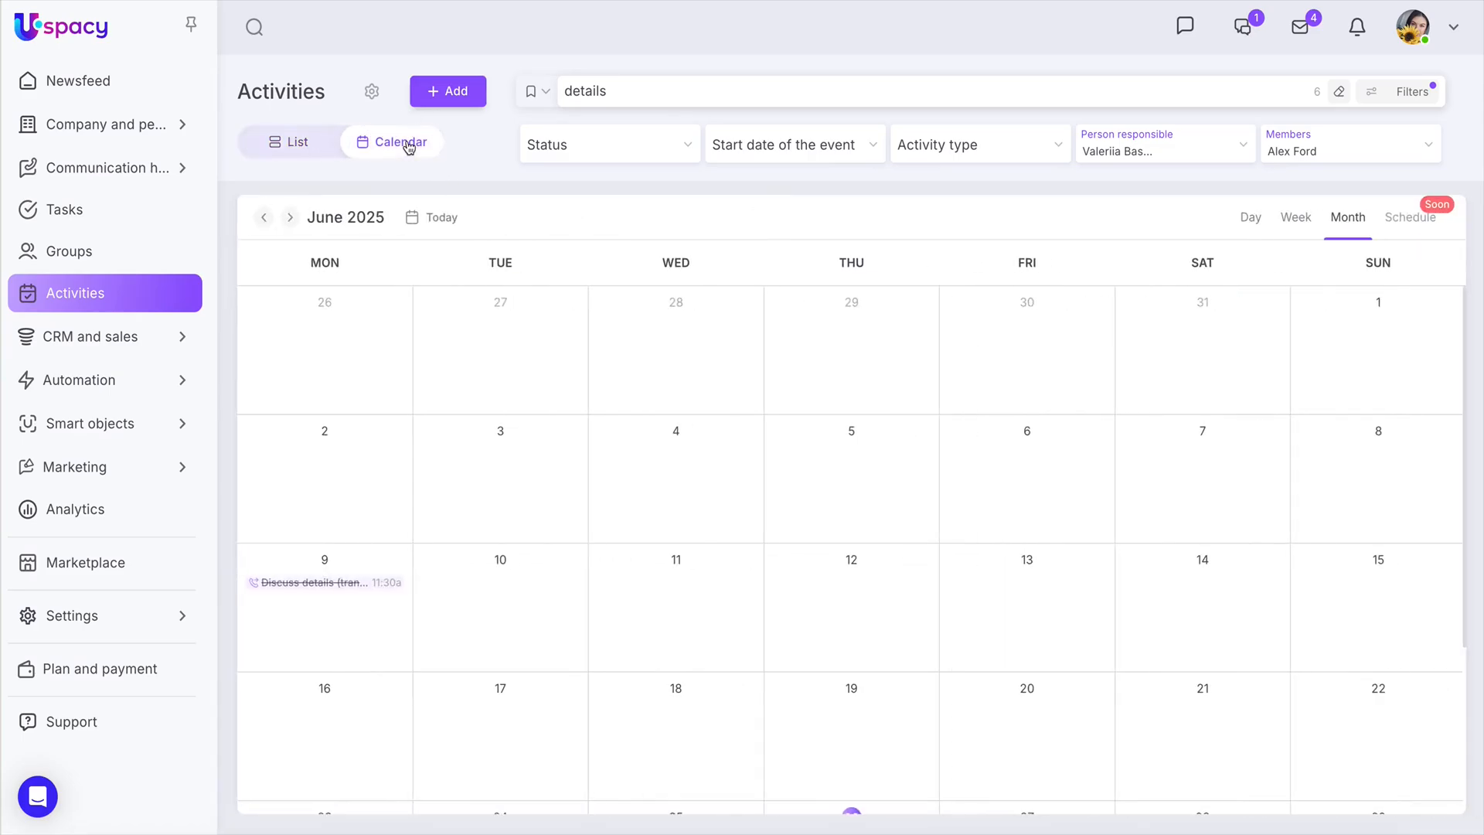
click(291, 222)
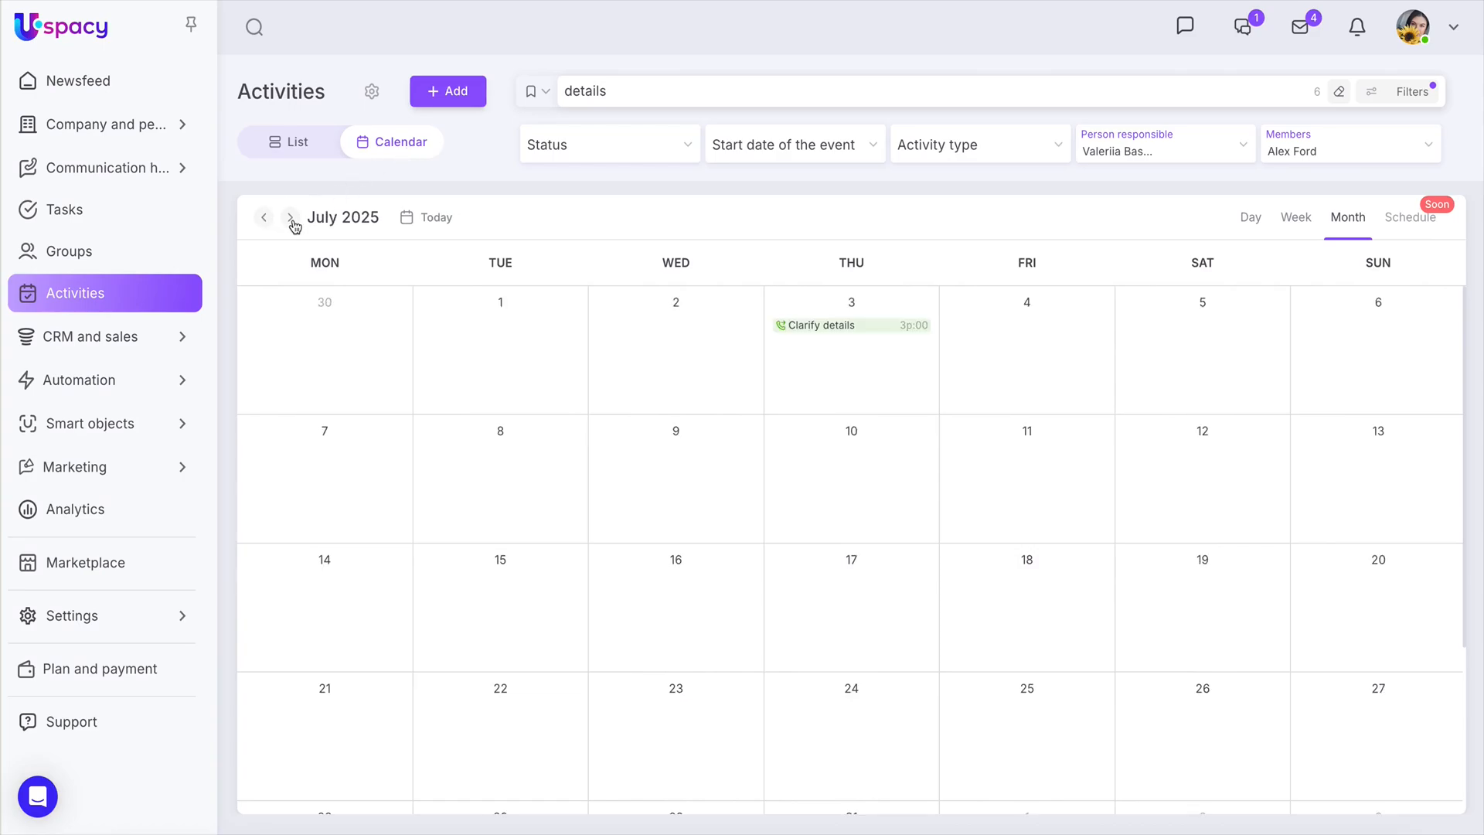